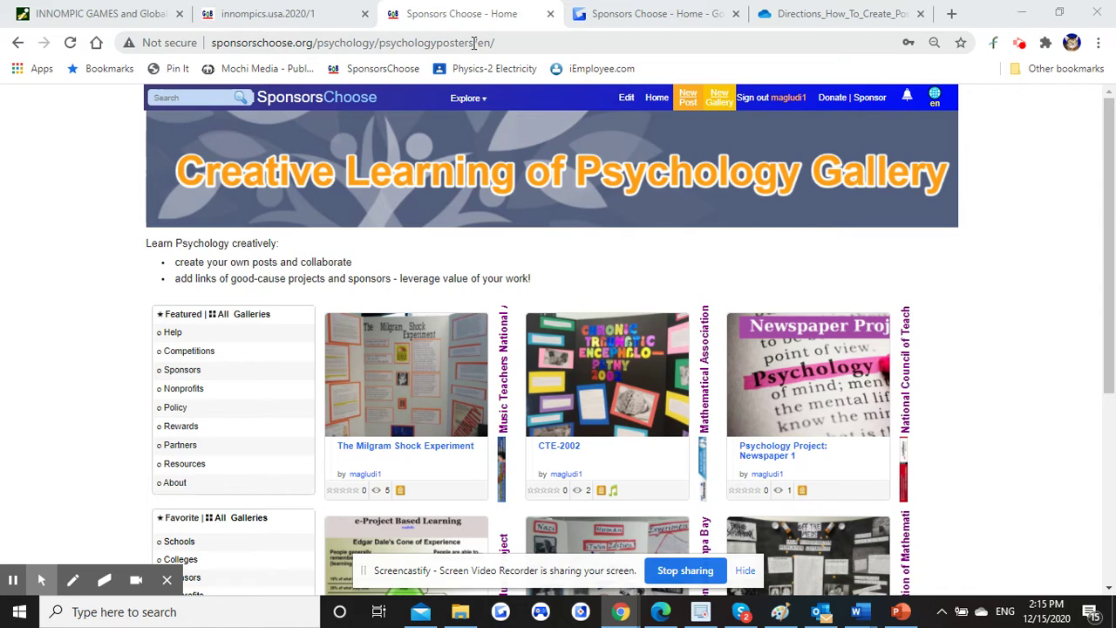
# Step: Open the Psychology Project: Newspaper 1 post from the gallery and scroll its details
pyautogui.click(761, 454)
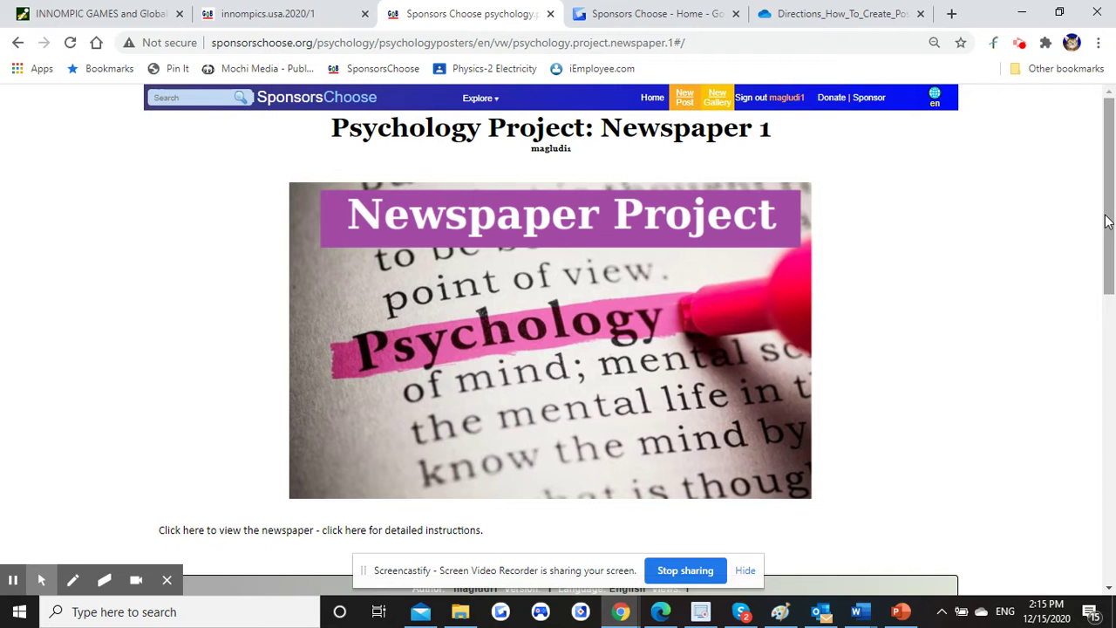
pyautogui.moveTo(1110, 223)
pyautogui.mouseDown()
pyautogui.moveTo(1113, 314)
pyautogui.moveTo(1113, 298)
pyautogui.mouseUp()
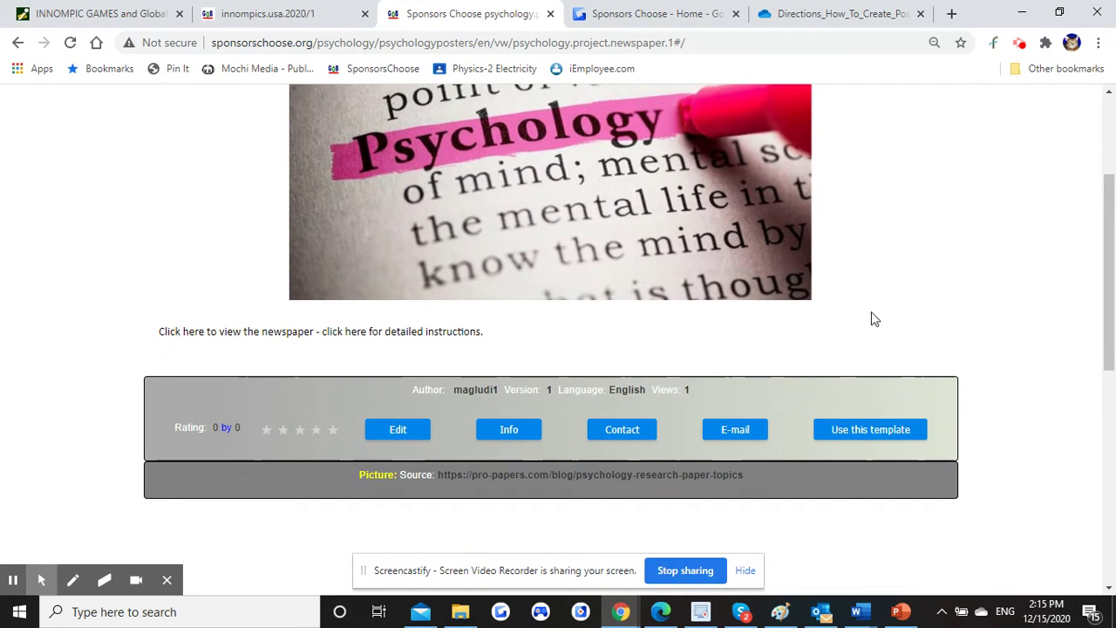
# Step: Create a template copy of Newspaper 1 and place the cursor in its Main text block
pyautogui.click(866, 436)
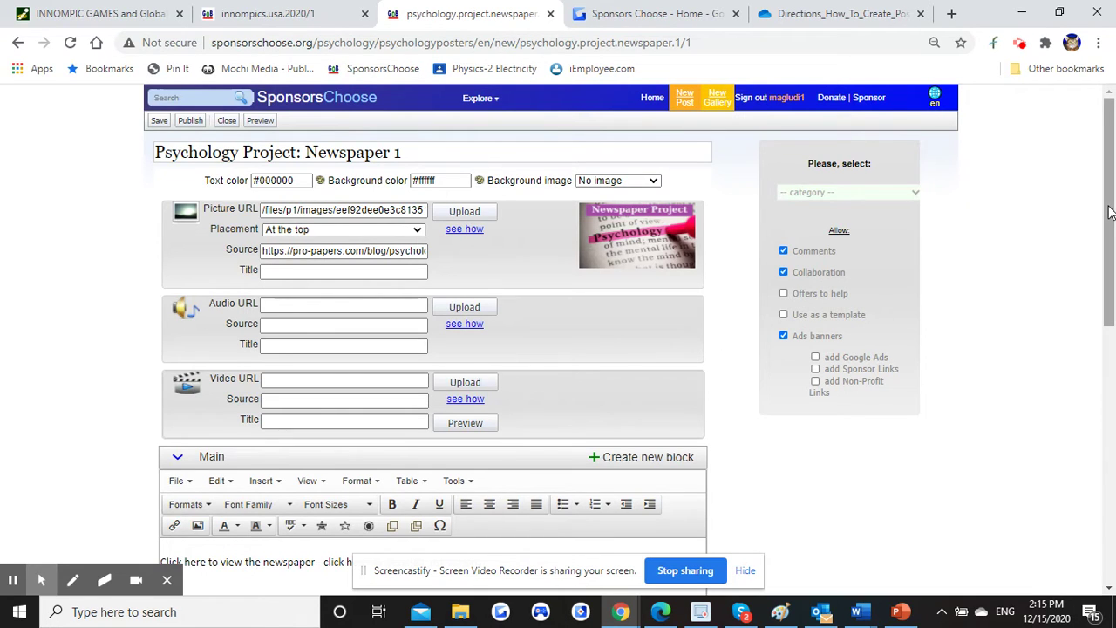
pyautogui.scroll(-1, 1108, 212)
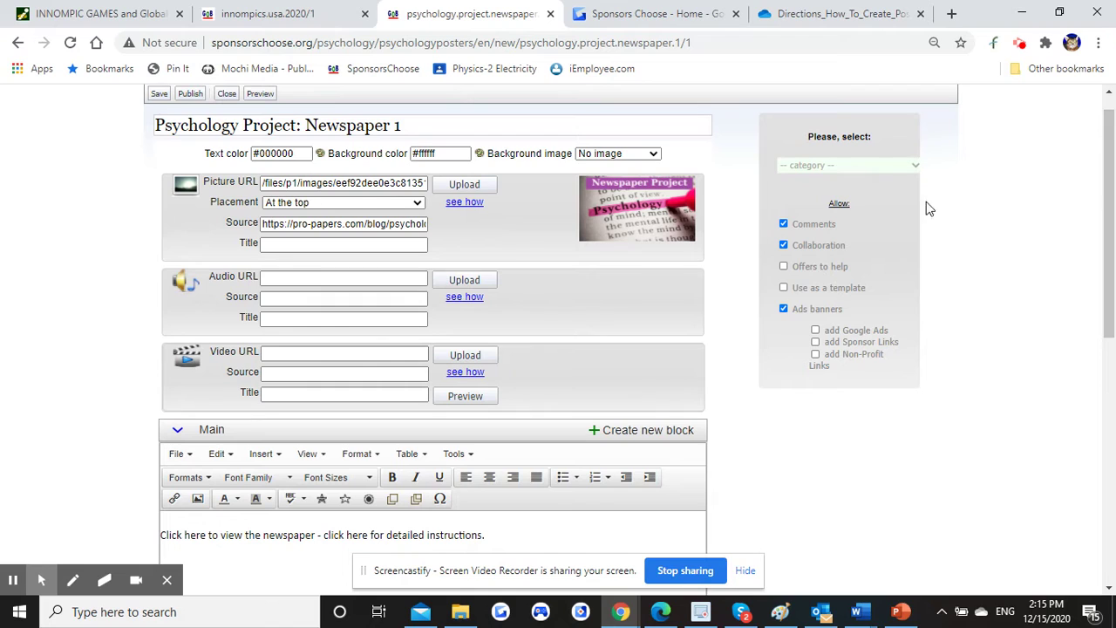
pyautogui.click(336, 181)
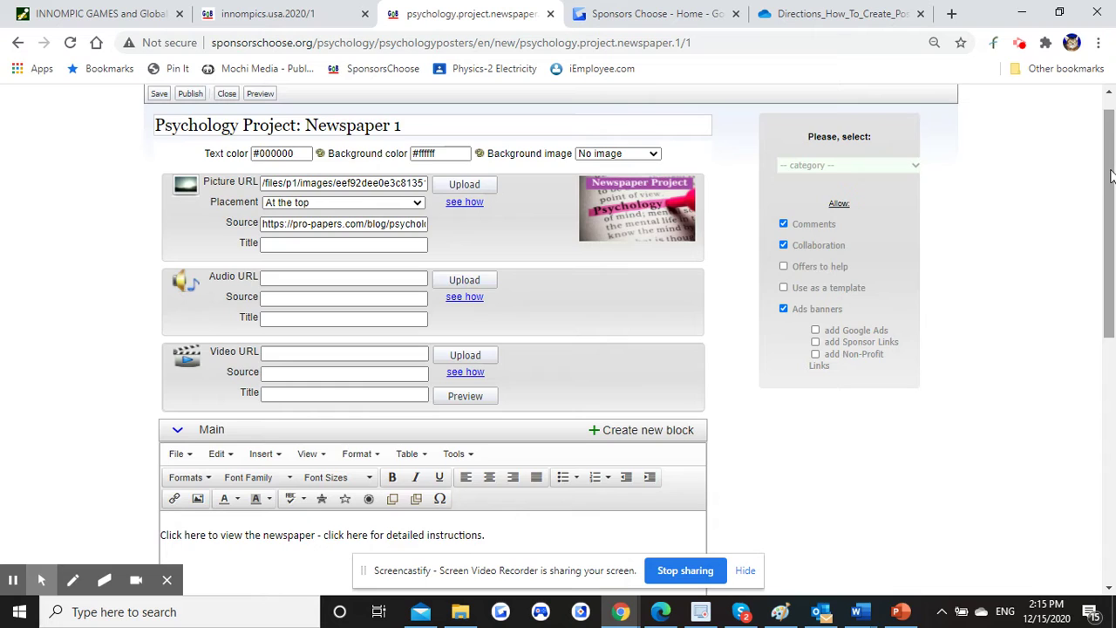
pyautogui.moveTo(1113, 178); pyautogui.dragTo(1113, 260)
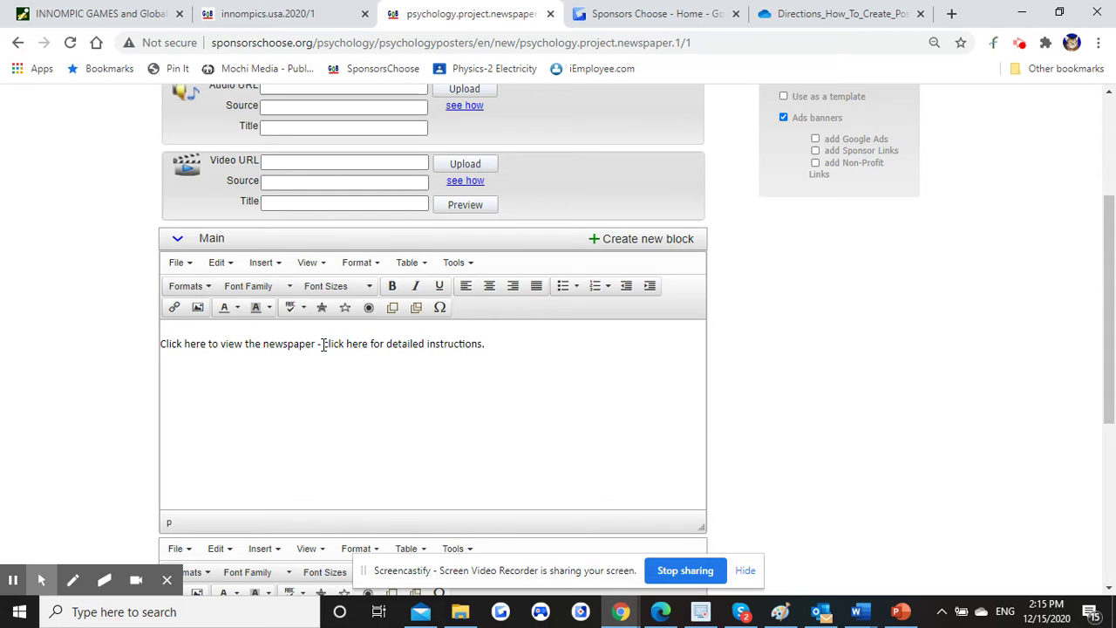
# Step: Select 'click here for detailed instructions' and open the Insert link dialog for it
pyautogui.click(321, 345)
pyautogui.doubleClick(319, 344)
pyautogui.moveTo(323, 344); pyautogui.dragTo(485, 347)
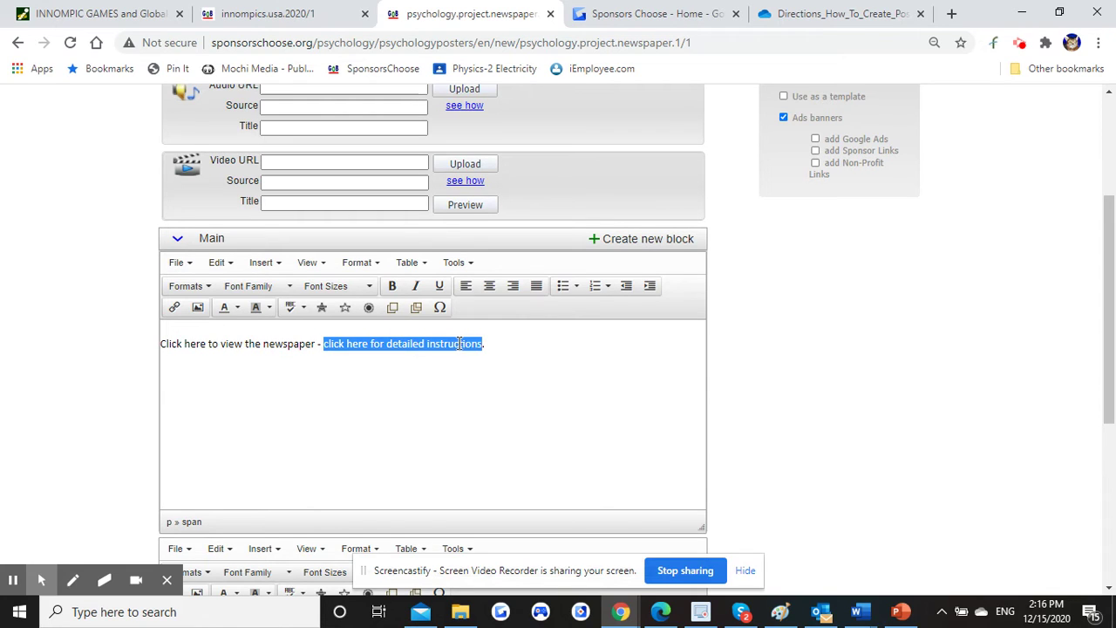
pyautogui.click(174, 311)
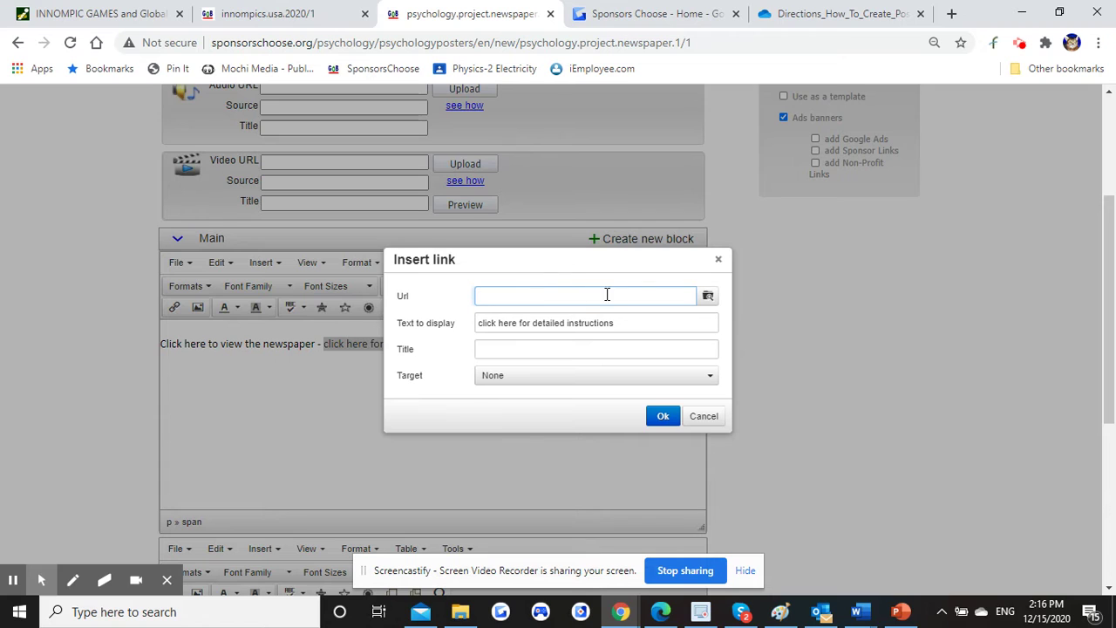
# Step: Upload the Directions_How_To_Create_Post PDF into the 'other' folder as the link target
pyautogui.click(709, 299)
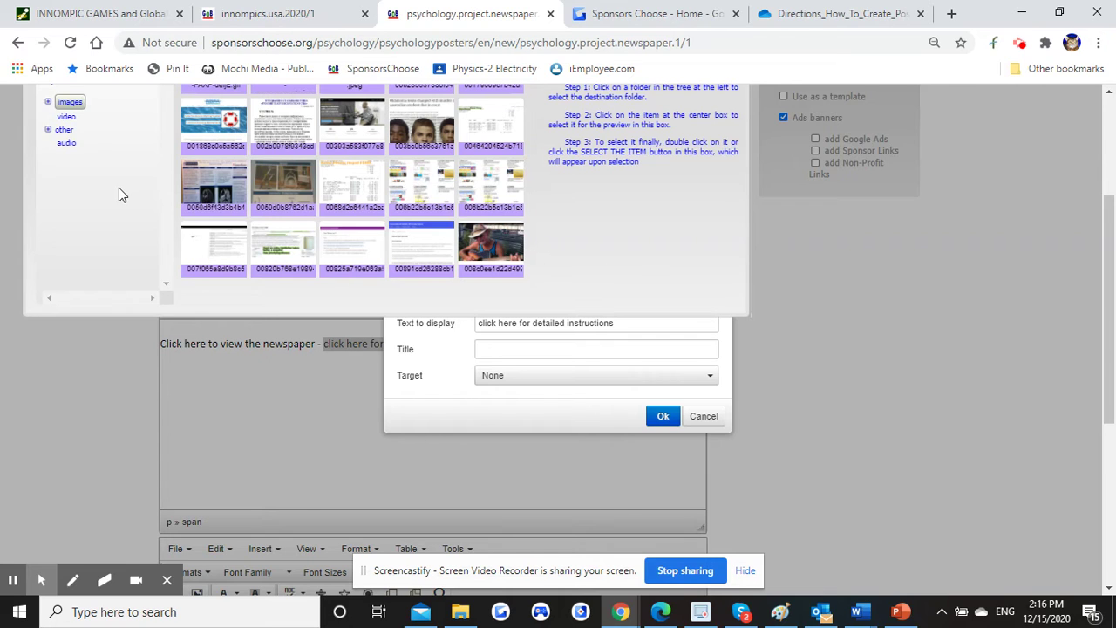
pyautogui.click(64, 131)
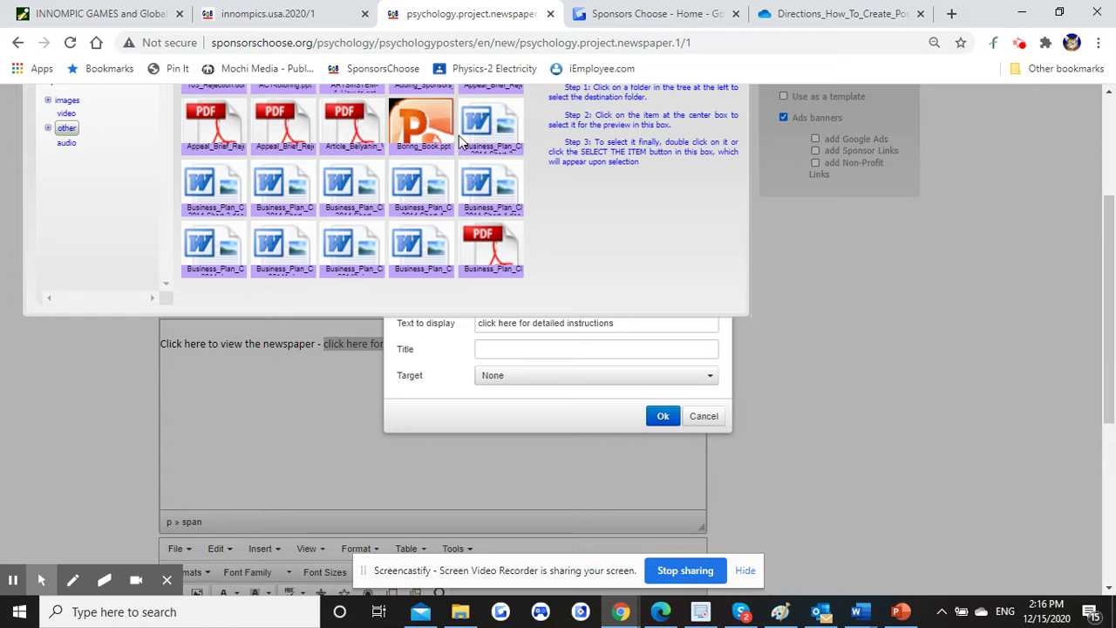
pyautogui.moveTo(1110, 276); pyautogui.dragTo(1106, 196)
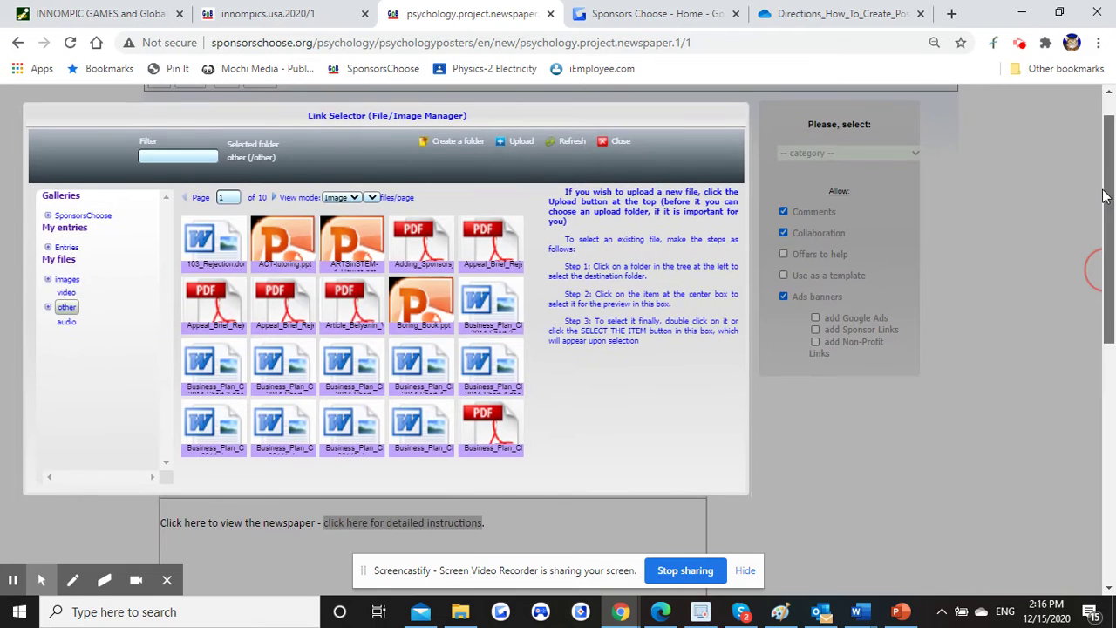
pyautogui.click(519, 144)
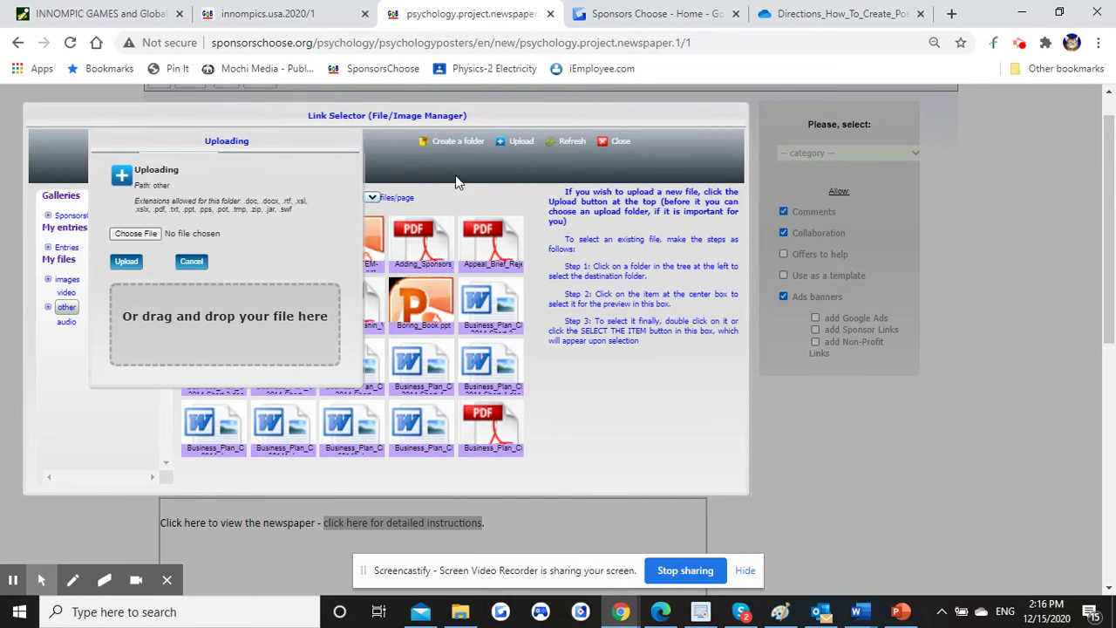
pyautogui.click(129, 236)
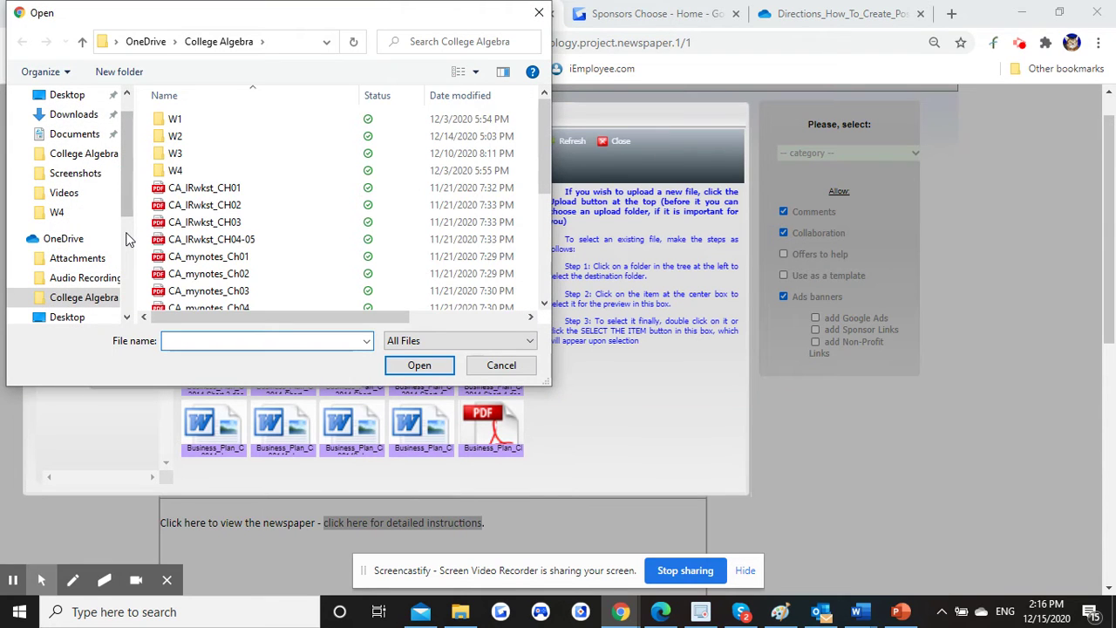
pyautogui.moveTo(83, 298)
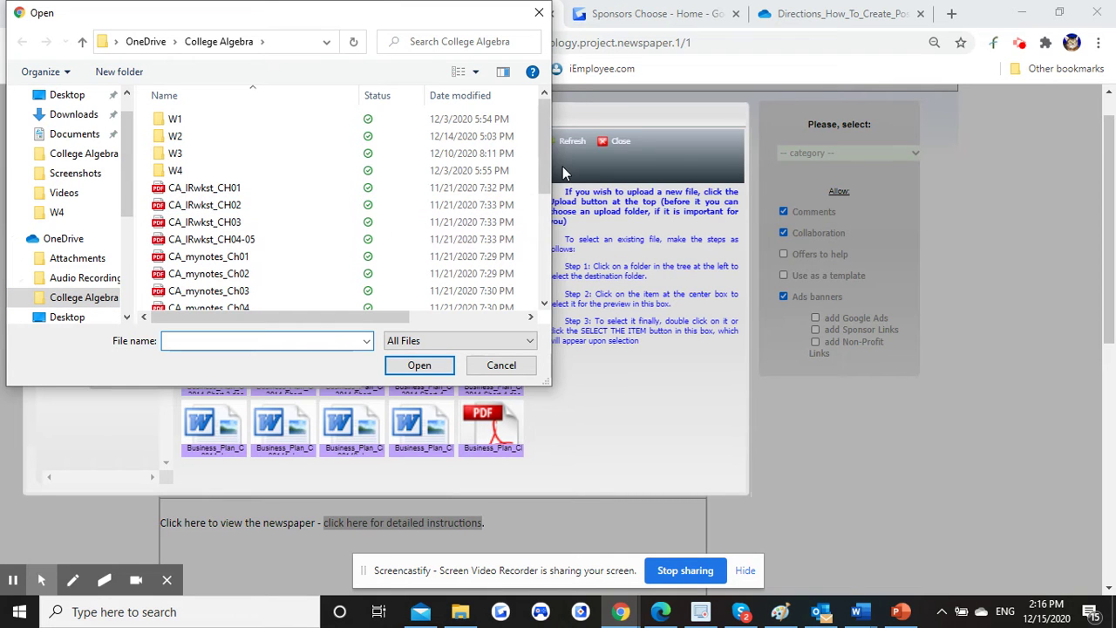
pyautogui.moveTo(547, 168); pyautogui.dragTo(552, 228)
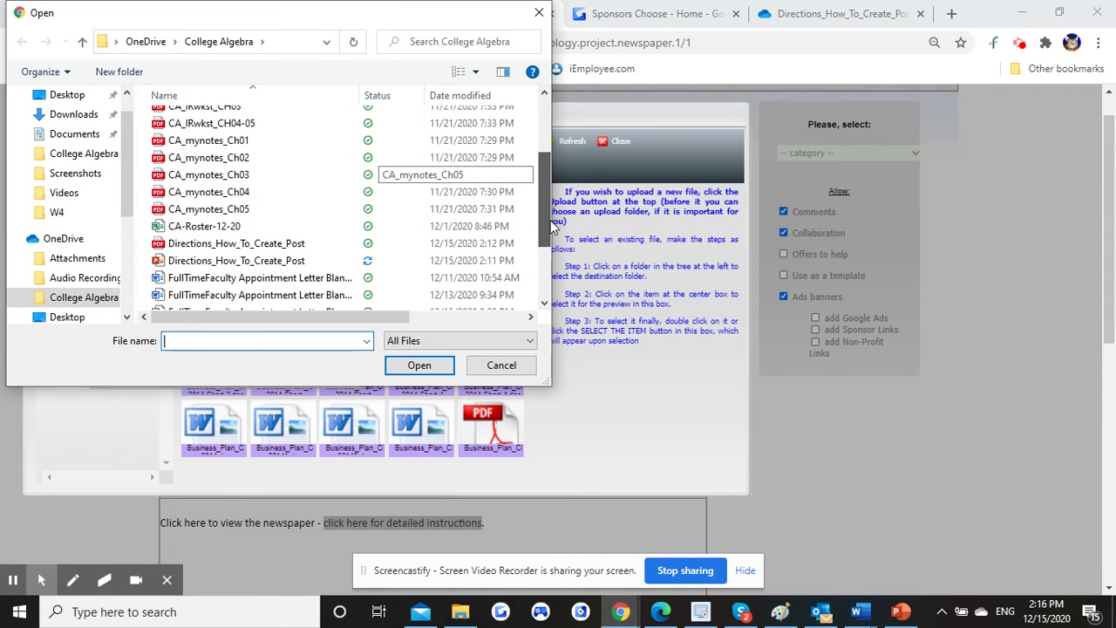
pyautogui.click(281, 244)
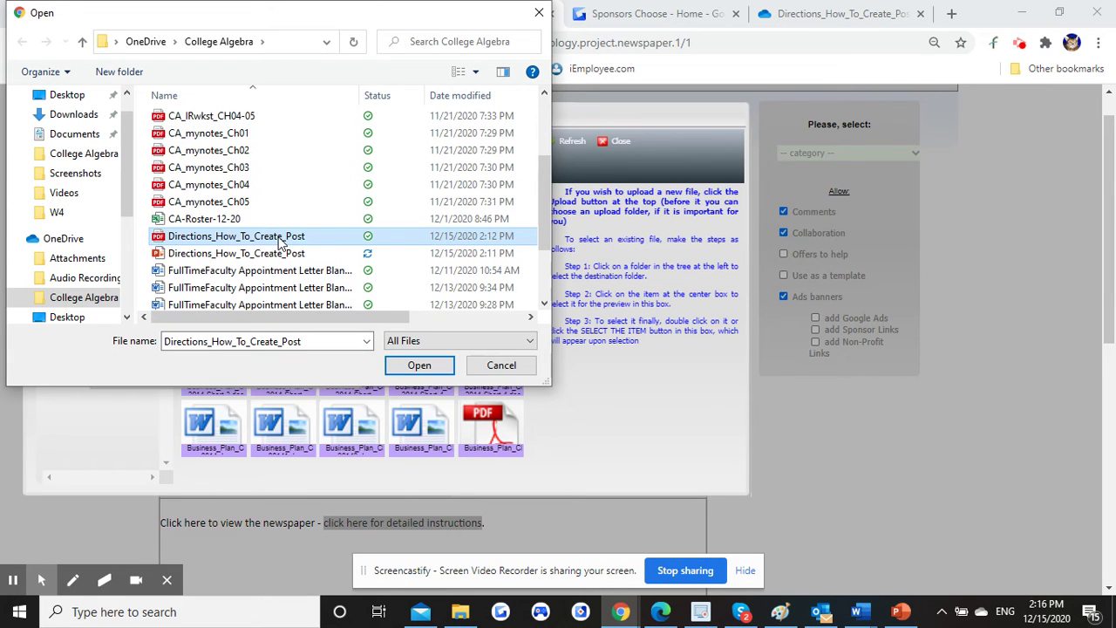
pyautogui.click(416, 366)
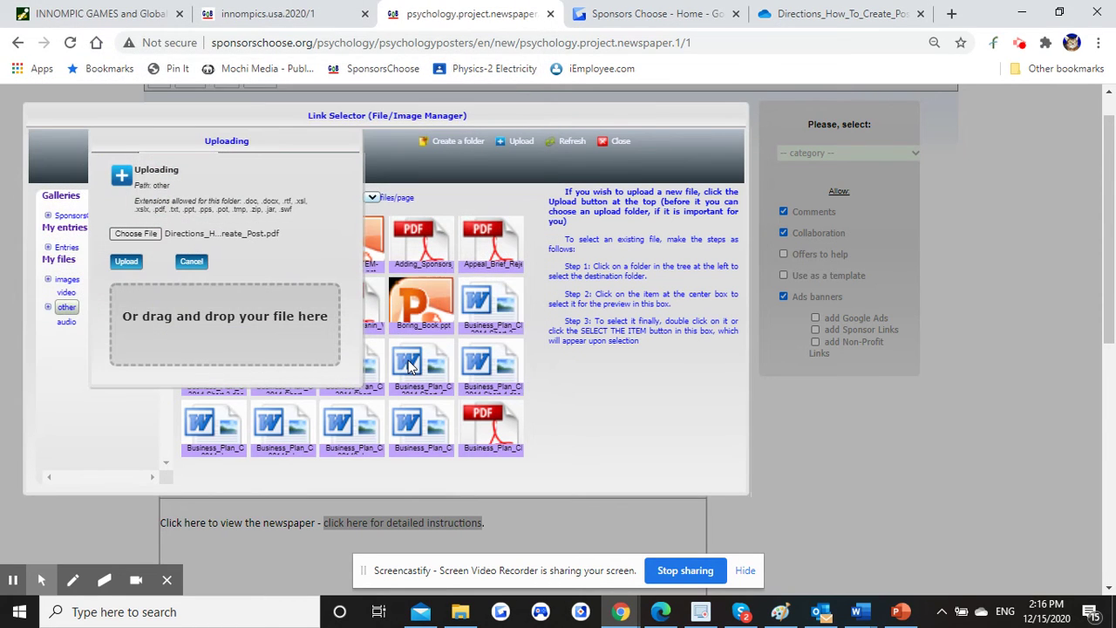
pyautogui.click(126, 264)
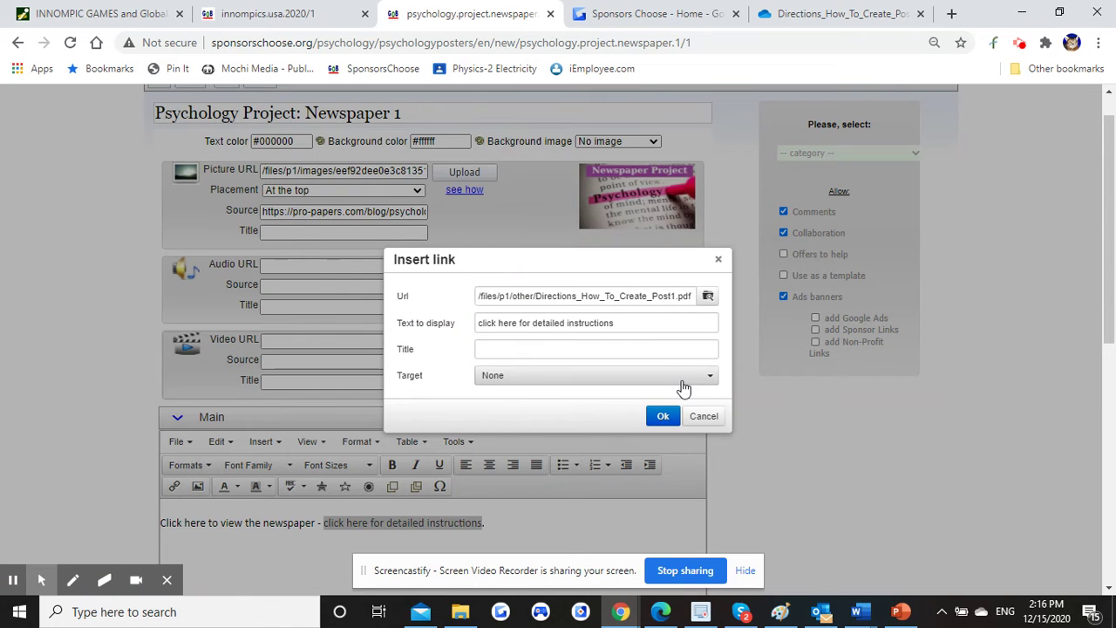
# Step: Confirm the instructions phrase's link to the uploaded PDF
pyautogui.click(662, 416)
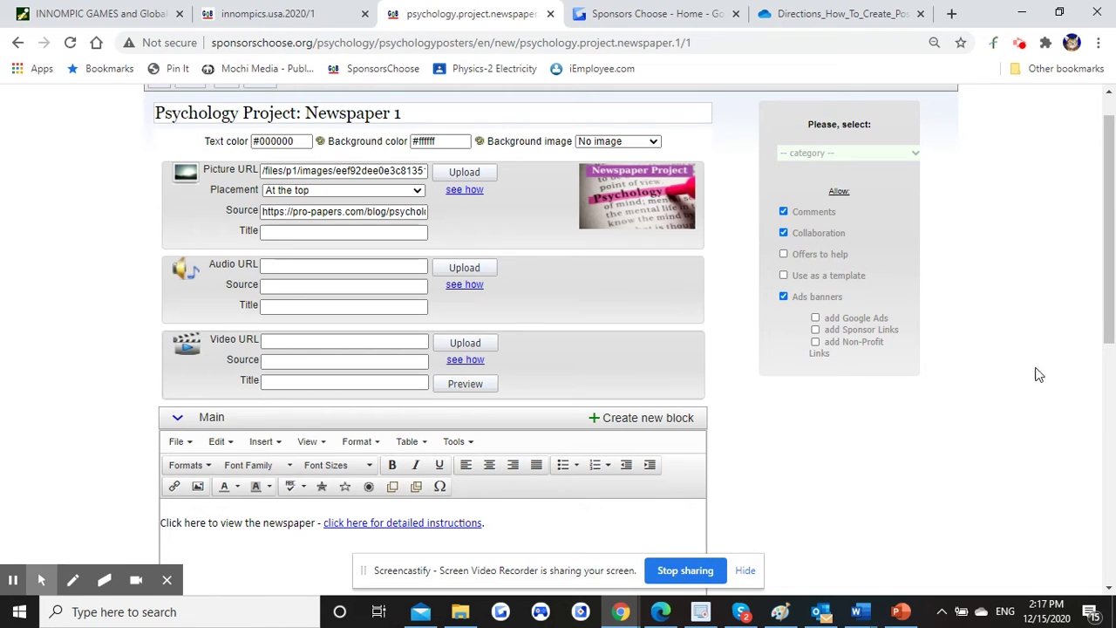
pyautogui.moveTo(1112, 337); pyautogui.dragTo(1111, 307)
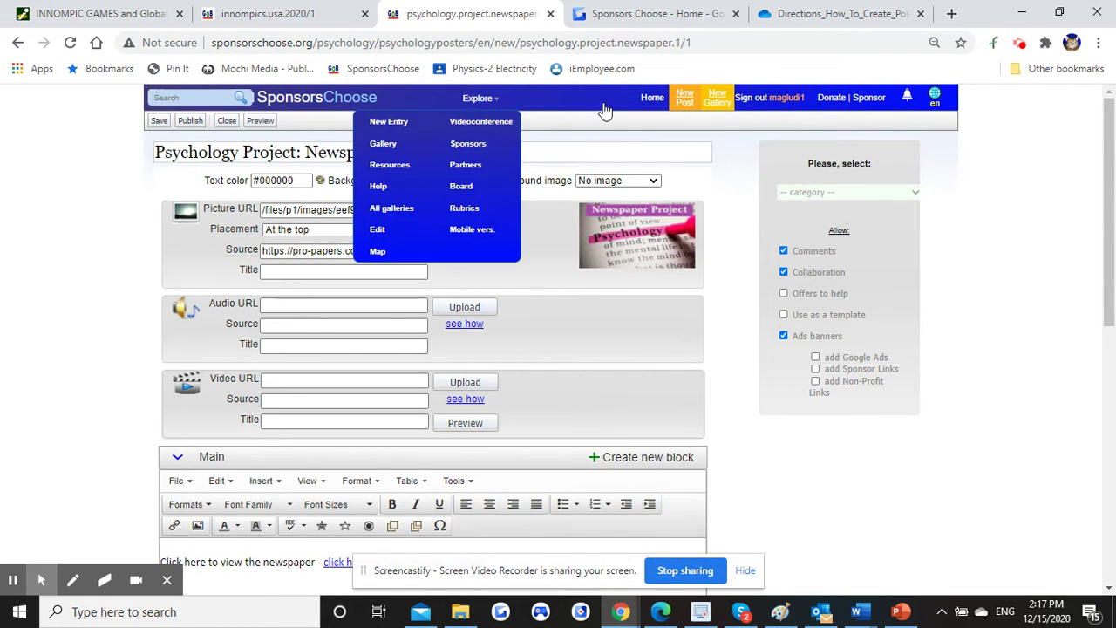
pyautogui.click(658, 102)
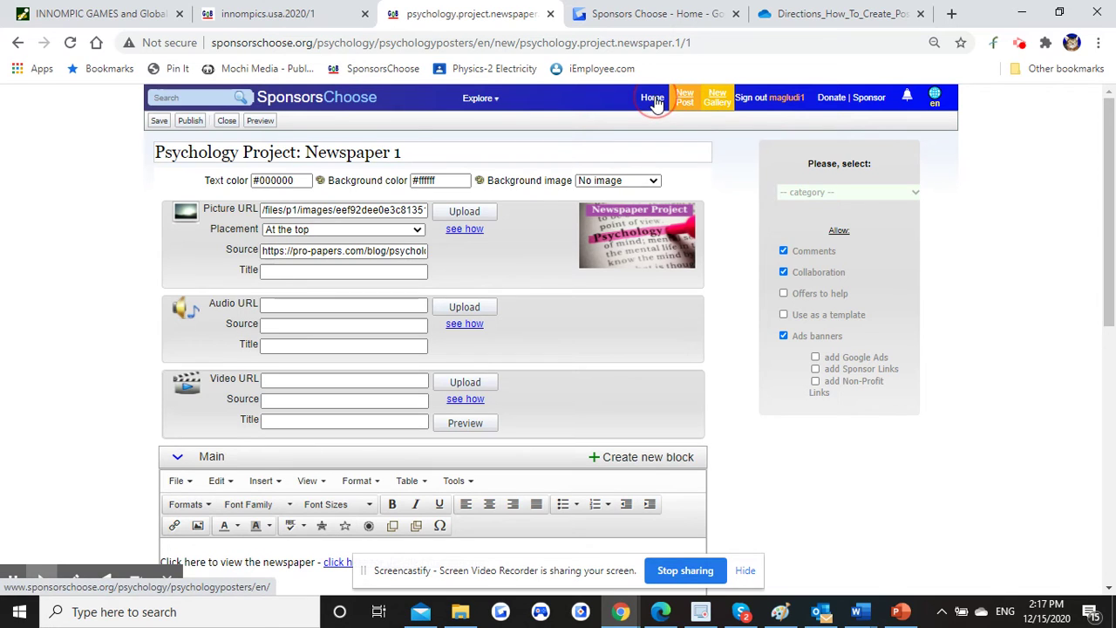
pyautogui.moveTo(657, 103); pyautogui.dragTo(652, 94)
# Step: Retitle the post 'Psychology Project: Newspaper 1 1.0', publish it and return home
pyautogui.click(423, 149)
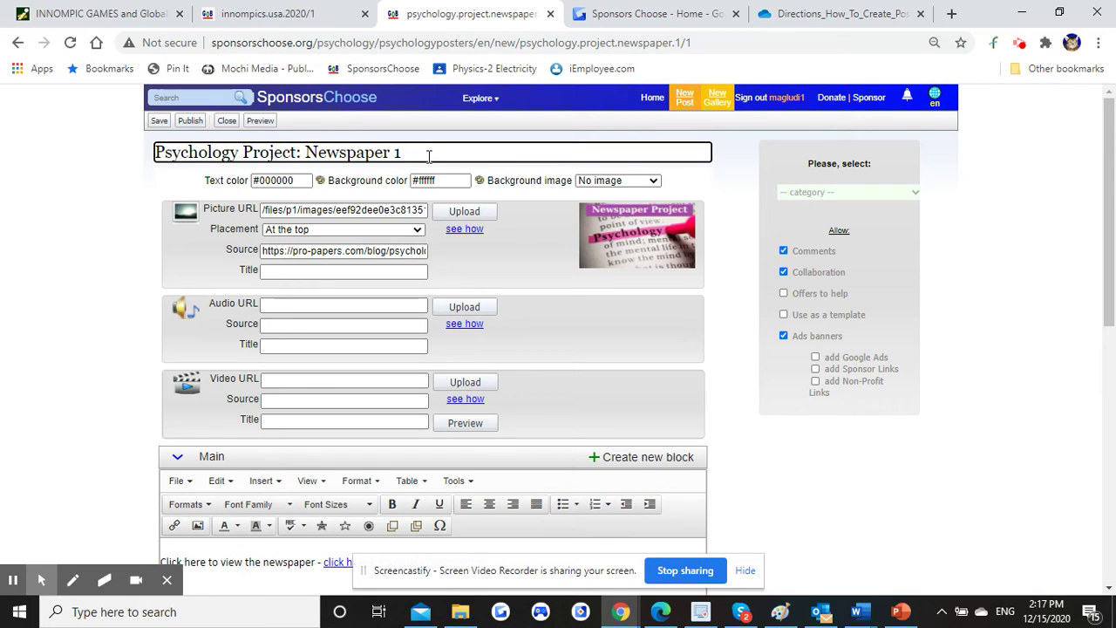
pyautogui.write('1.')
pyautogui.write('0')
pyautogui.click(190, 122)
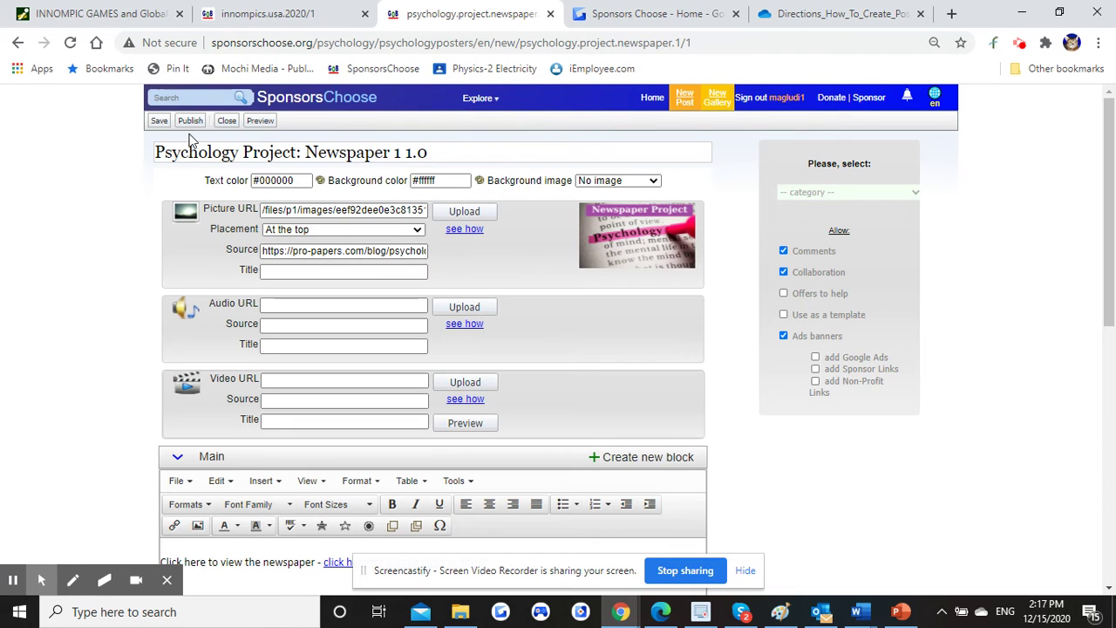
pyautogui.click(655, 101)
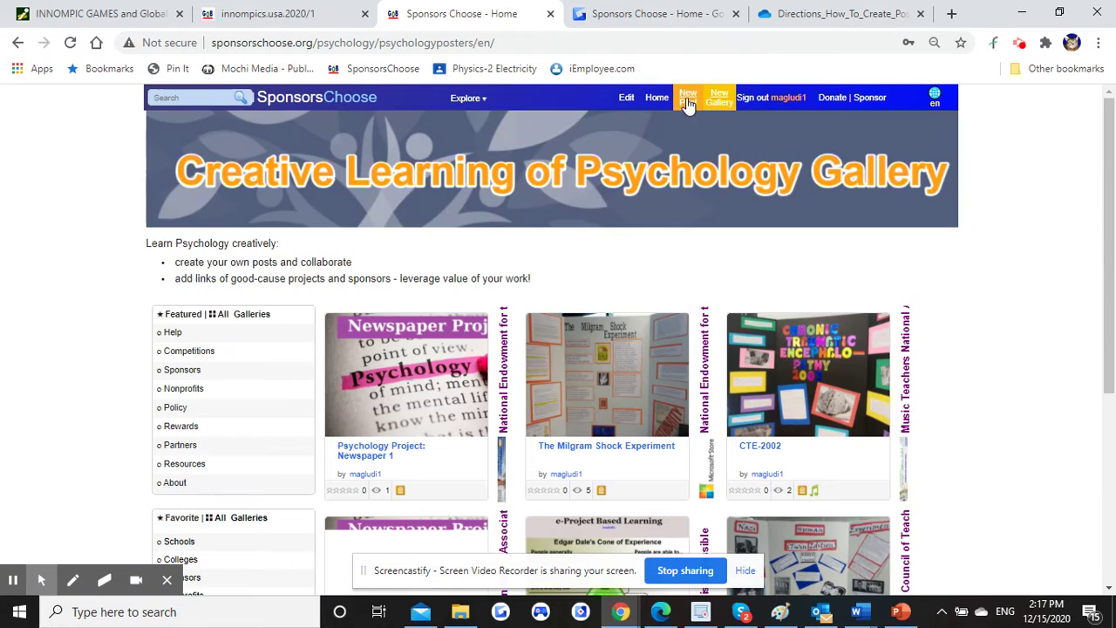
pyautogui.moveTo(1110, 153); pyautogui.dragTo(1113, 273)
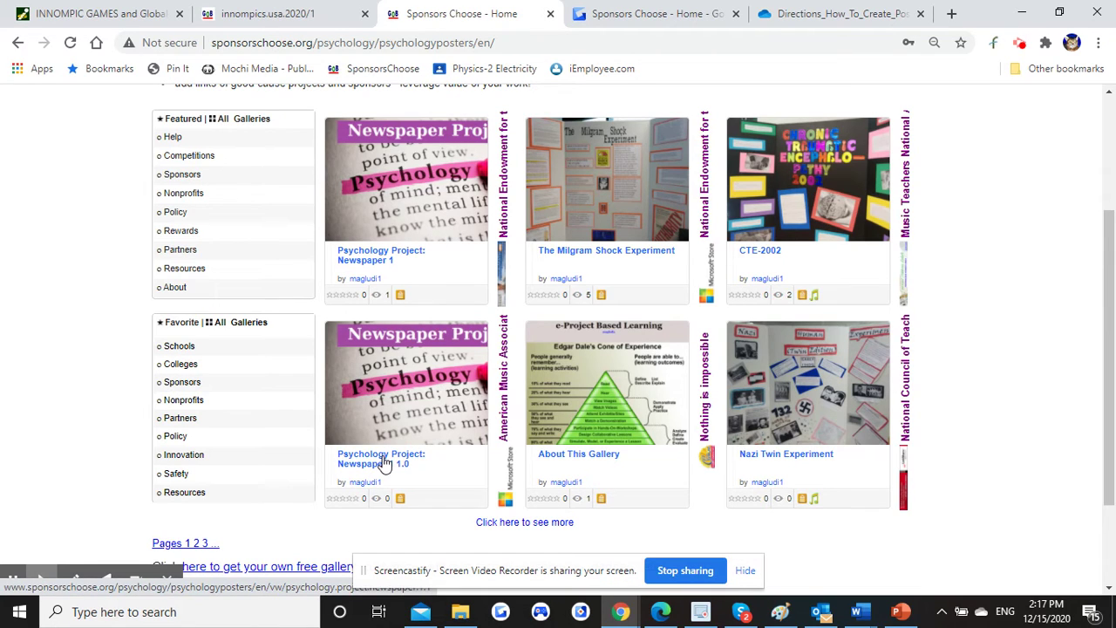
pyautogui.click(401, 499)
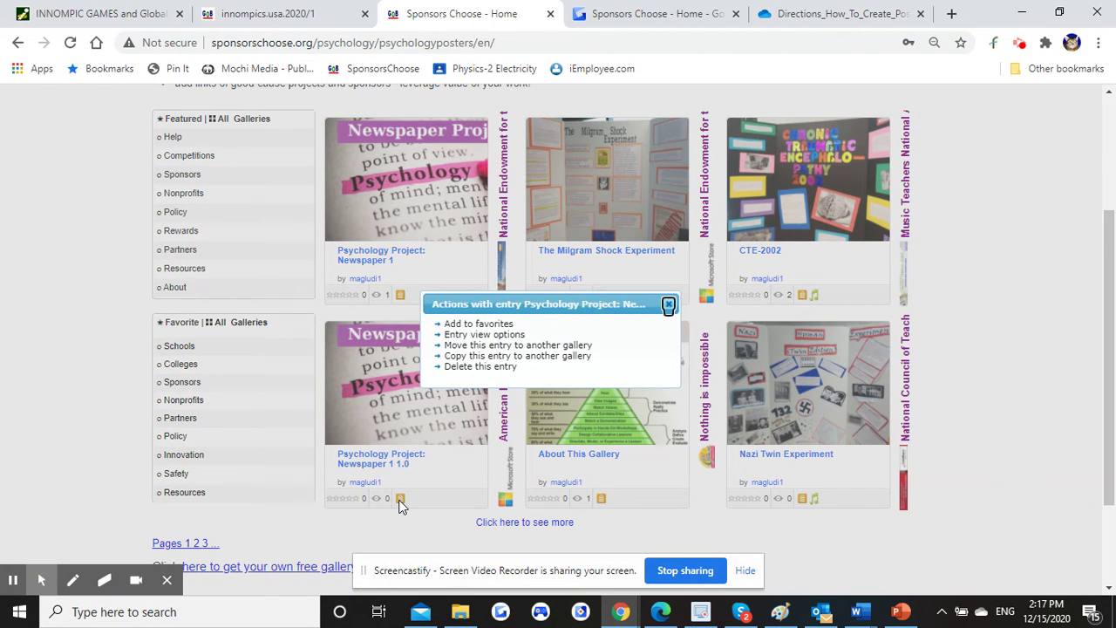
pyautogui.click(474, 368)
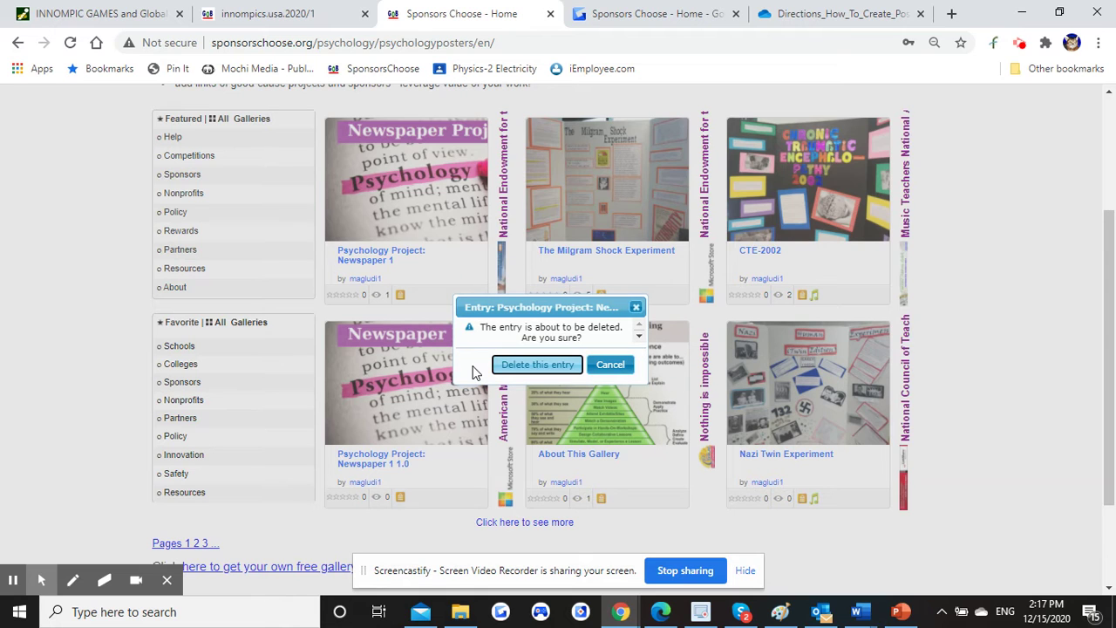
pyautogui.click(512, 369)
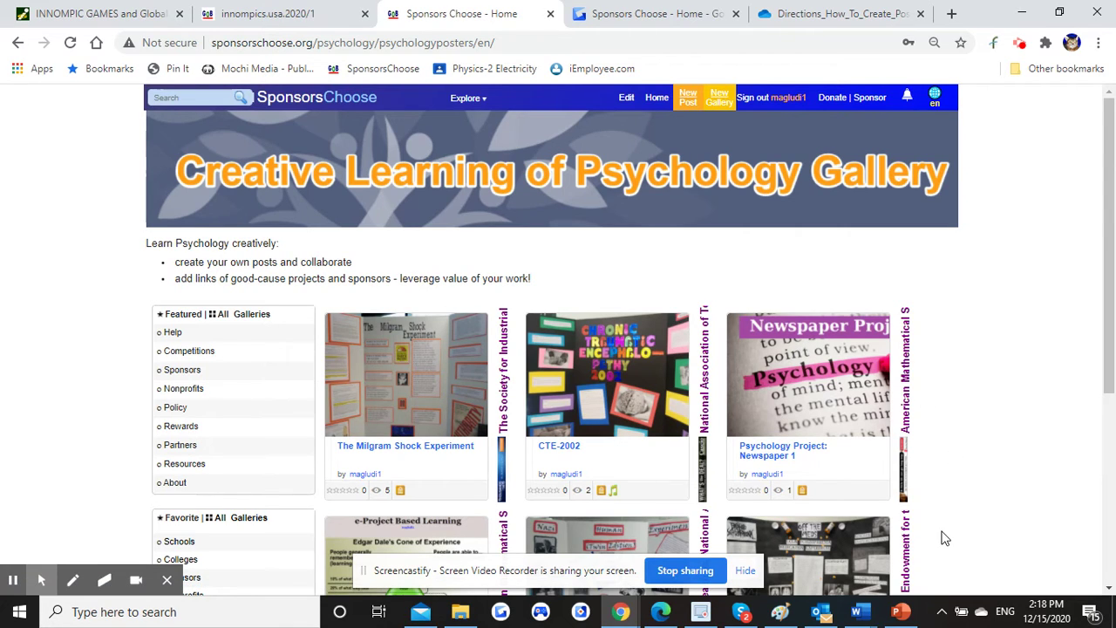
# Step: Open the original Newspaper 1 post in the editor and select 'click here for detailed instructions'
pyautogui.click(785, 452)
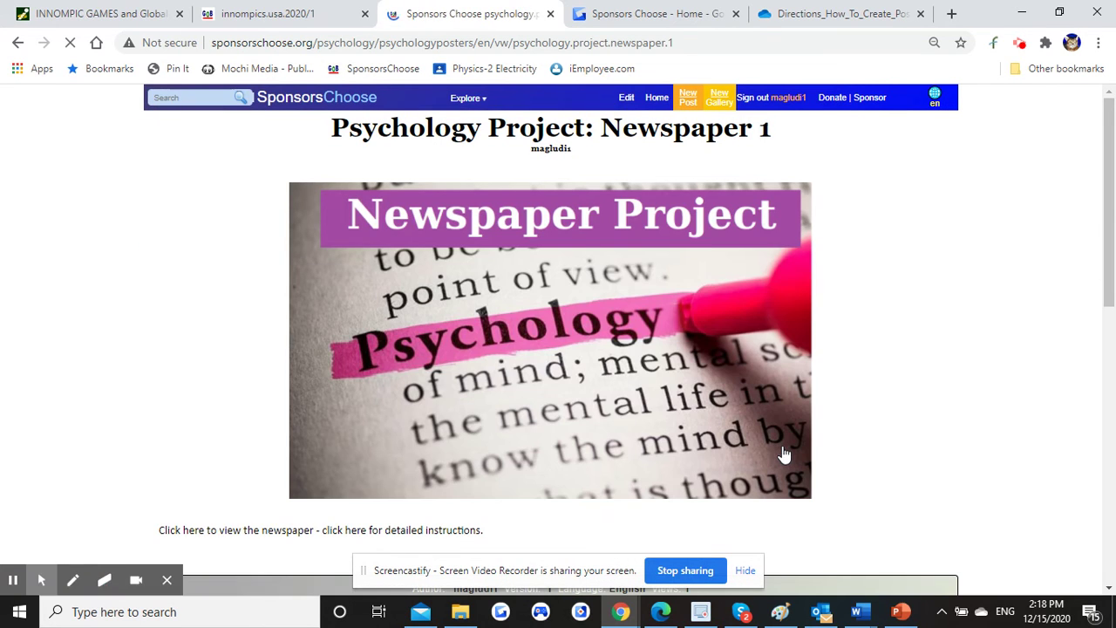
pyautogui.moveTo(1109, 188); pyautogui.dragTo(1114, 303)
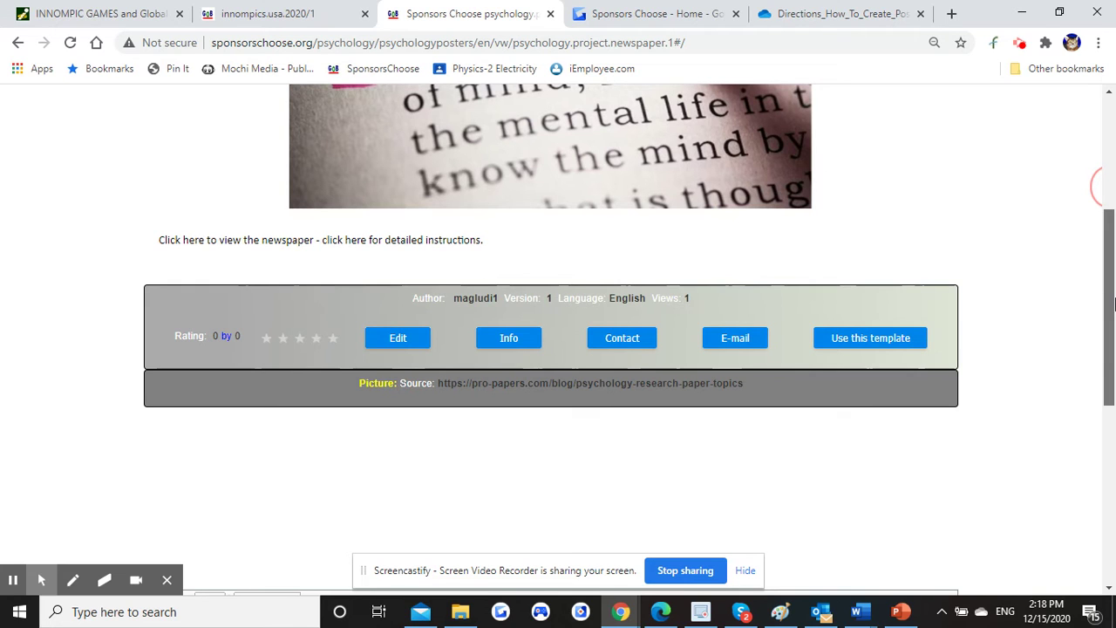
pyautogui.moveTo(1114, 302); pyautogui.dragTo(1114, 300)
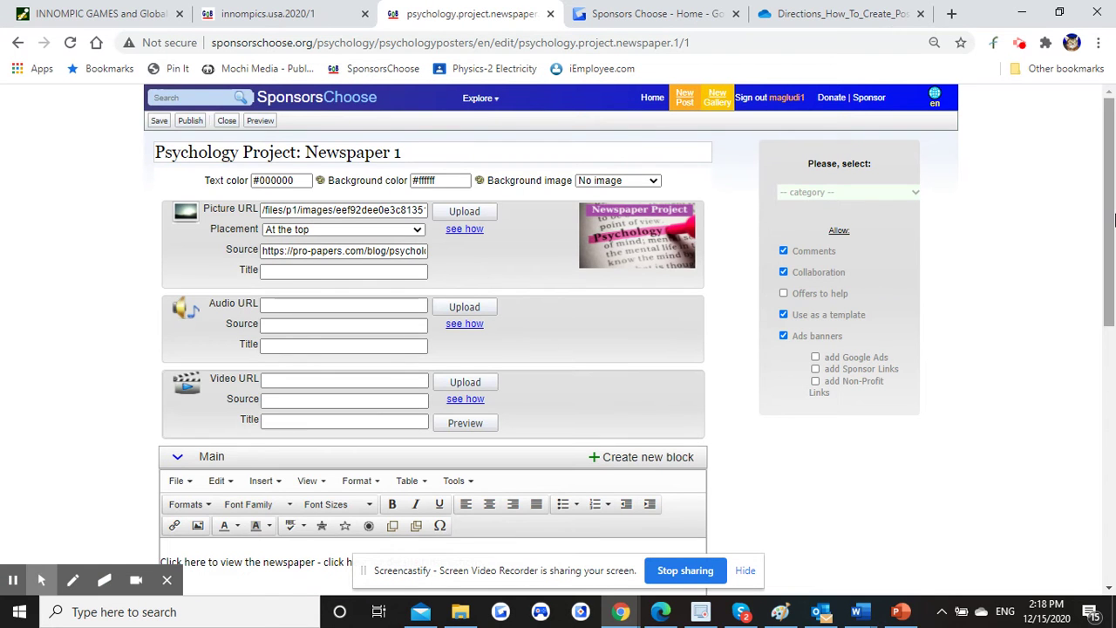
pyautogui.scroll(-2, 1110, 203)
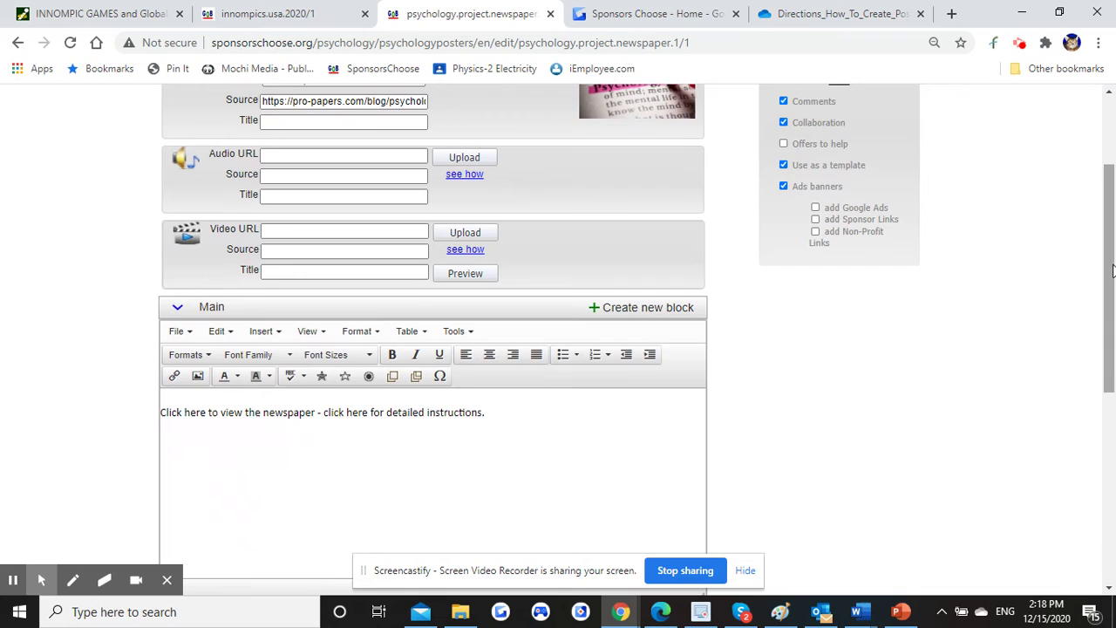
pyautogui.moveTo(325, 412); pyautogui.dragTo(483, 424)
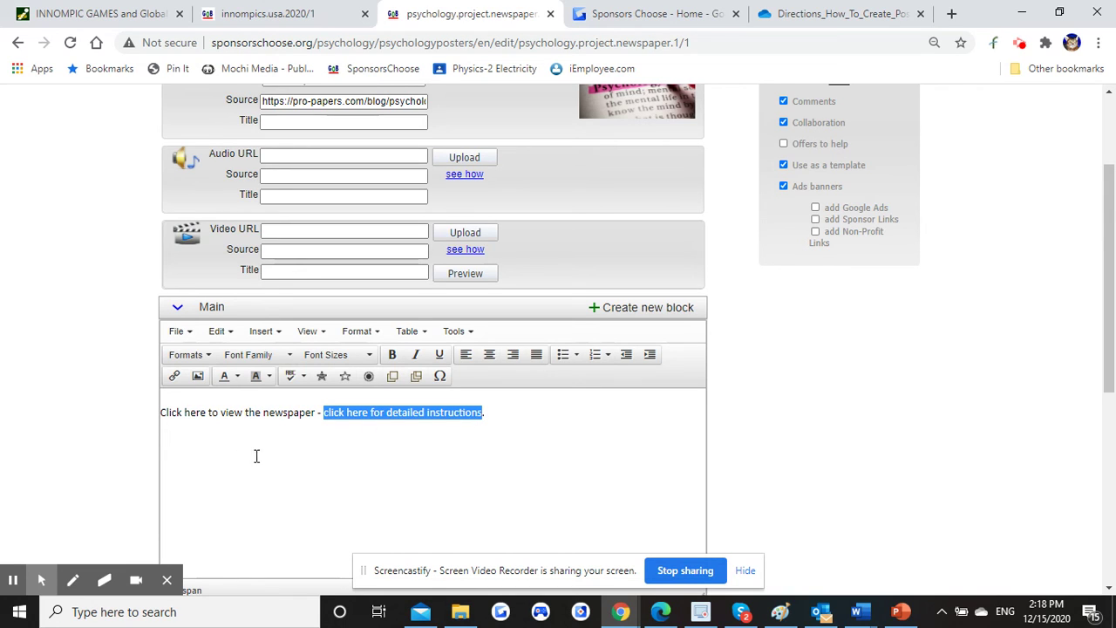
# Step: Upload the Directions_How_To_Create_Post PDF and link the instructions phrase to it
pyautogui.click(174, 376)
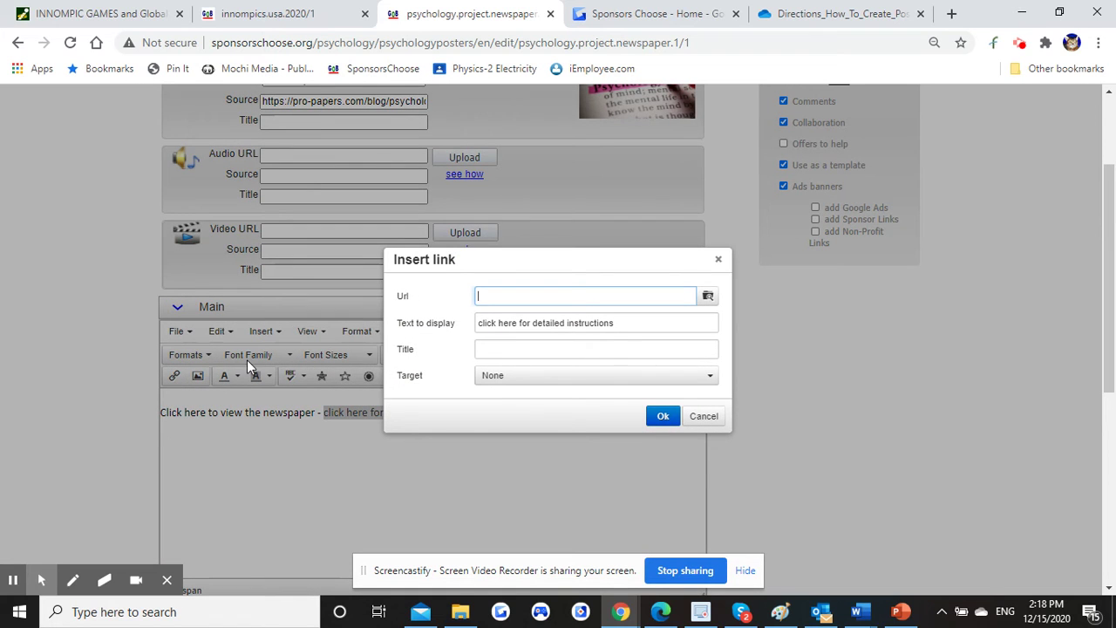
pyautogui.click(708, 299)
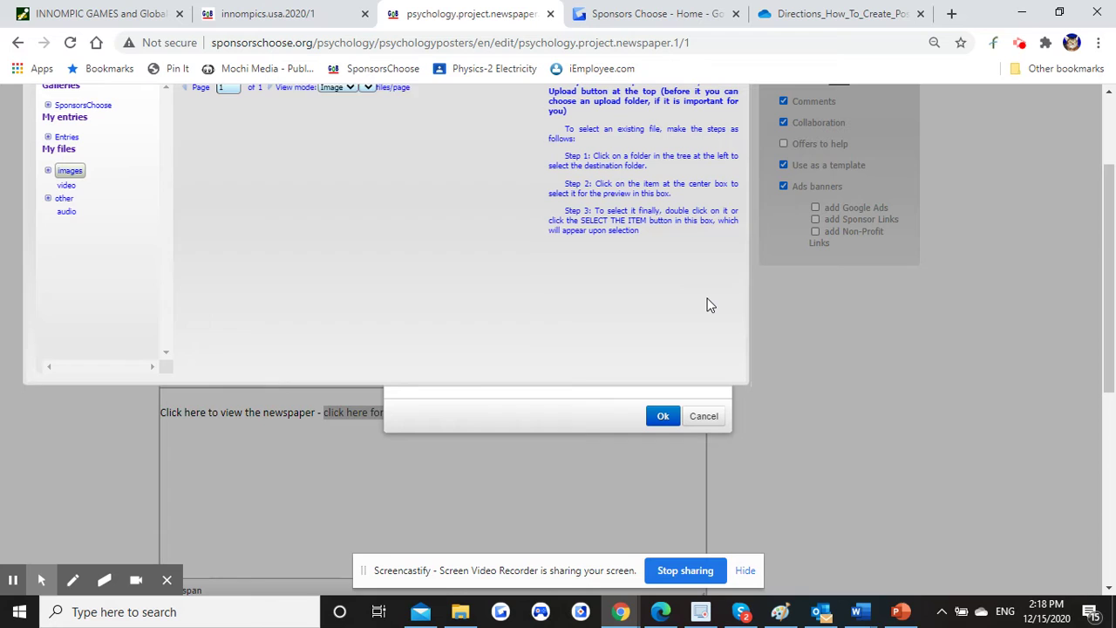
pyautogui.click(67, 199)
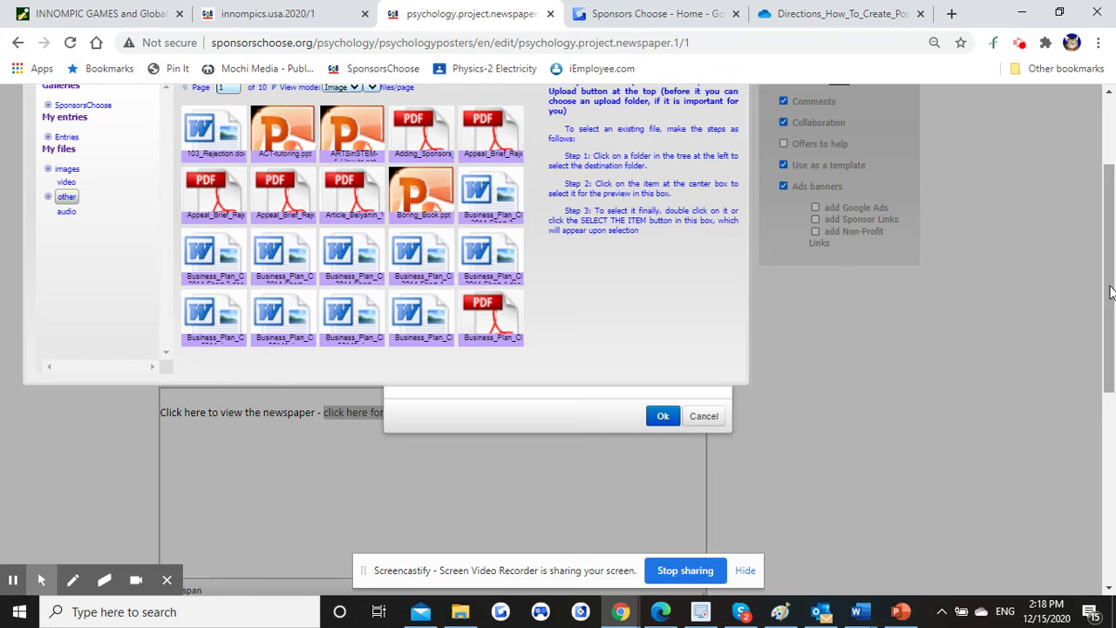
pyautogui.moveTo(1110, 293); pyautogui.dragTo(1113, 241)
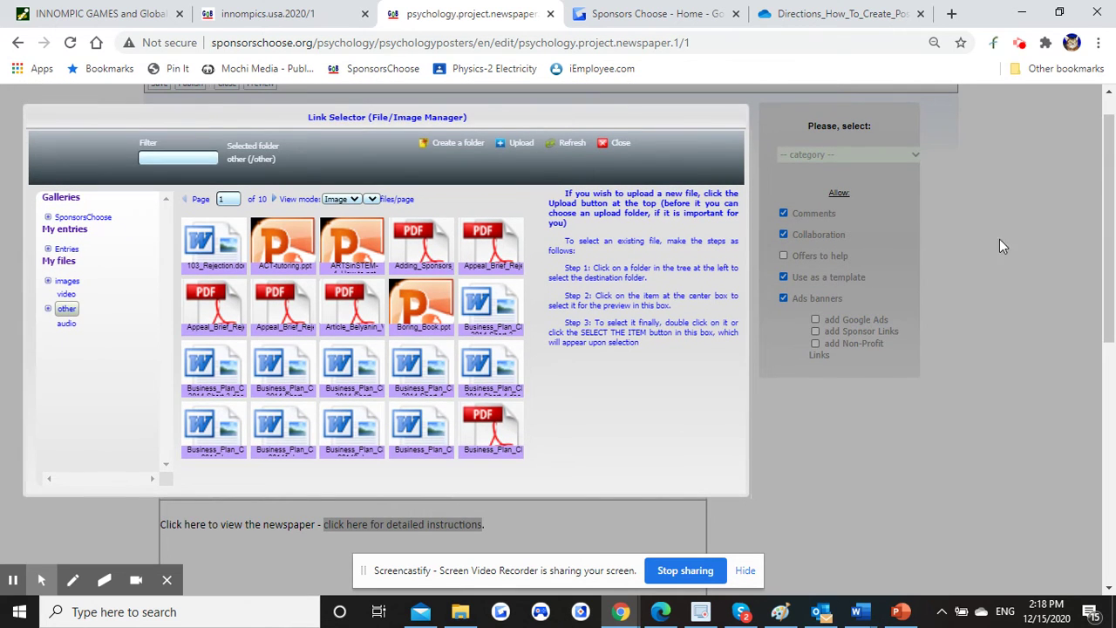
pyautogui.click(521, 145)
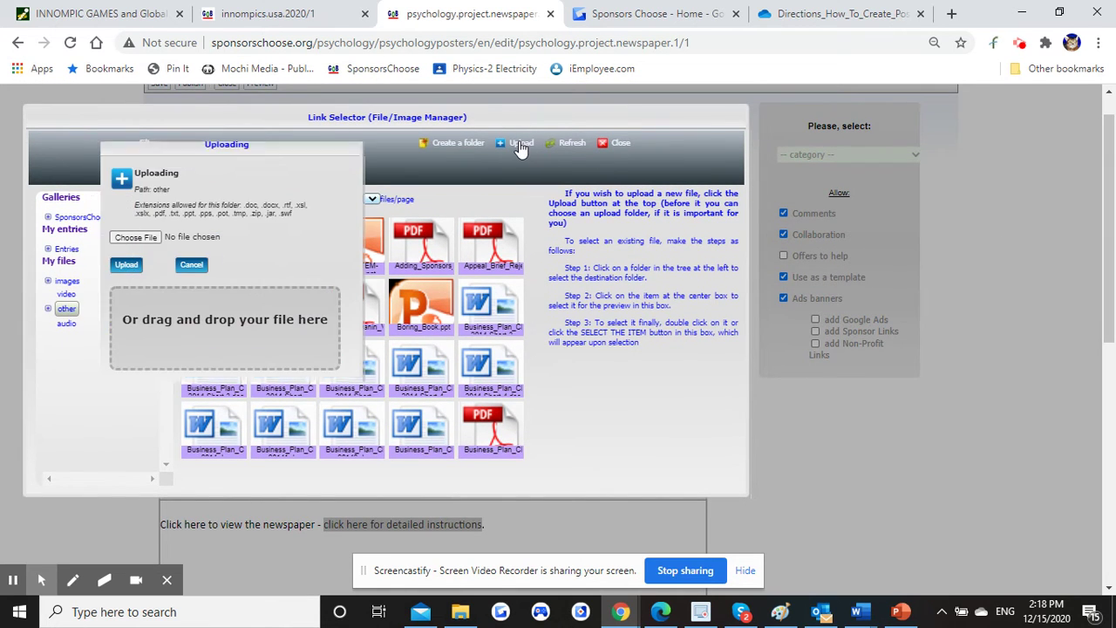
pyautogui.click(141, 235)
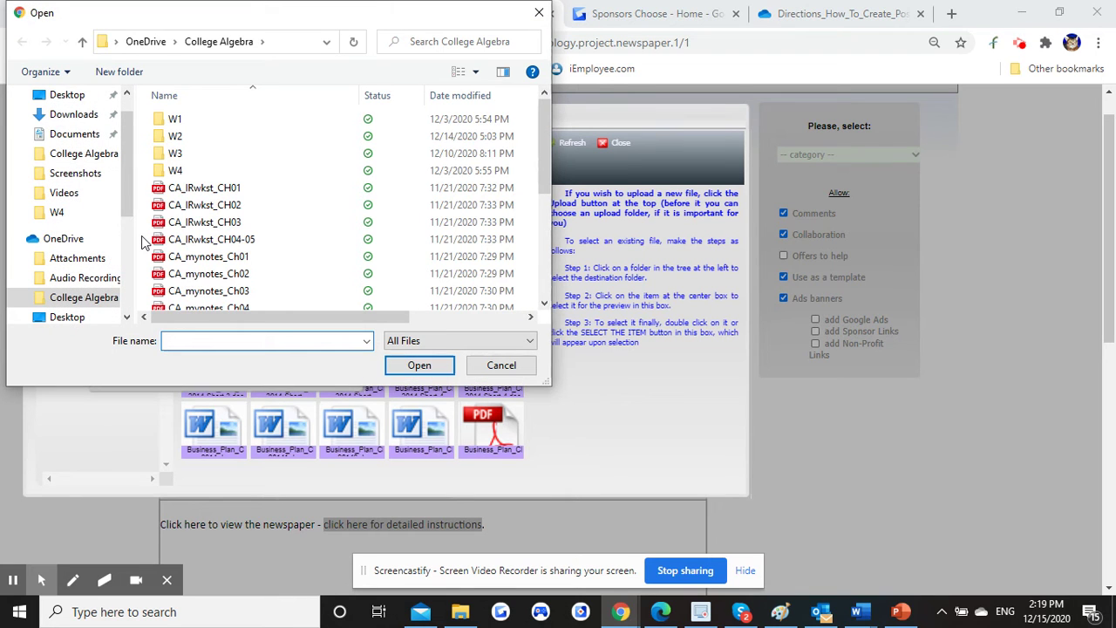
pyautogui.moveTo(541, 164); pyautogui.dragTo(548, 225)
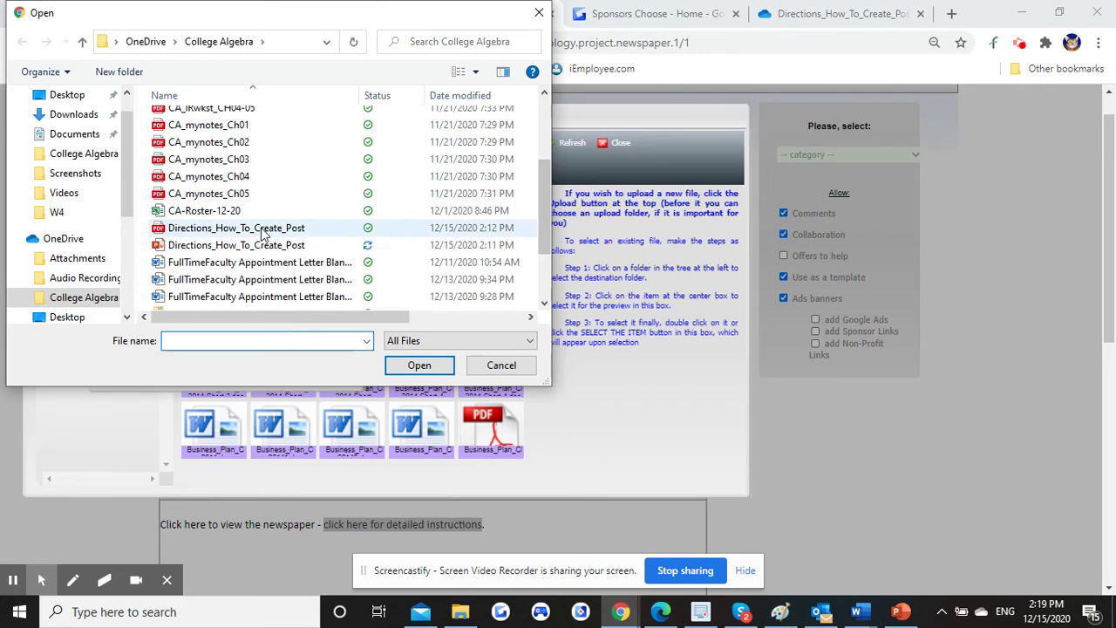
pyautogui.doubleClick(261, 229)
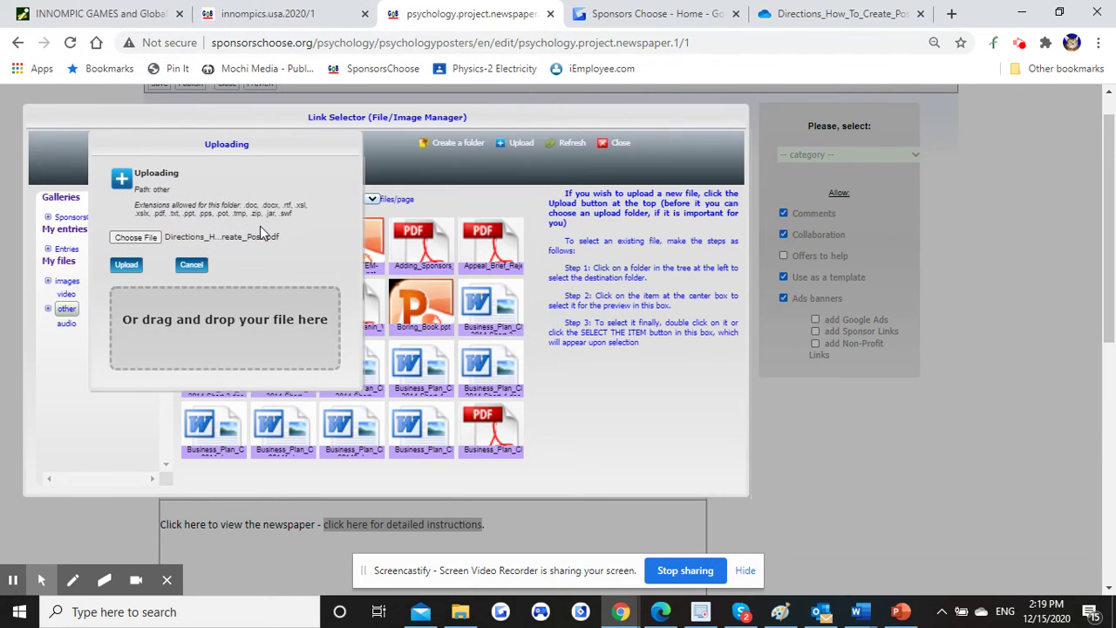
pyautogui.click(127, 265)
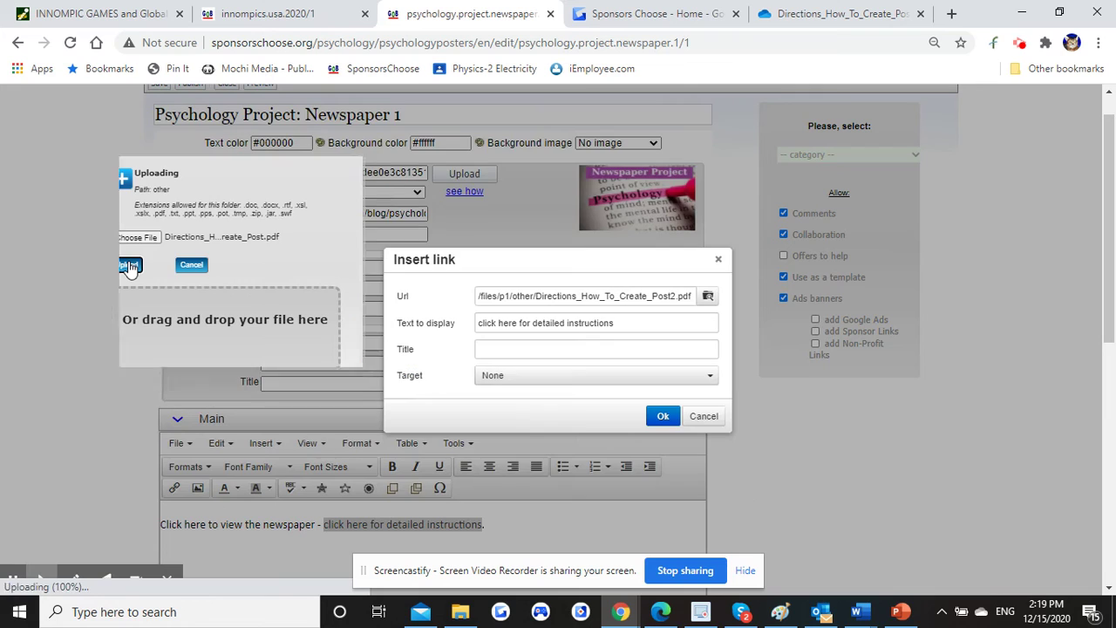
pyautogui.click(663, 417)
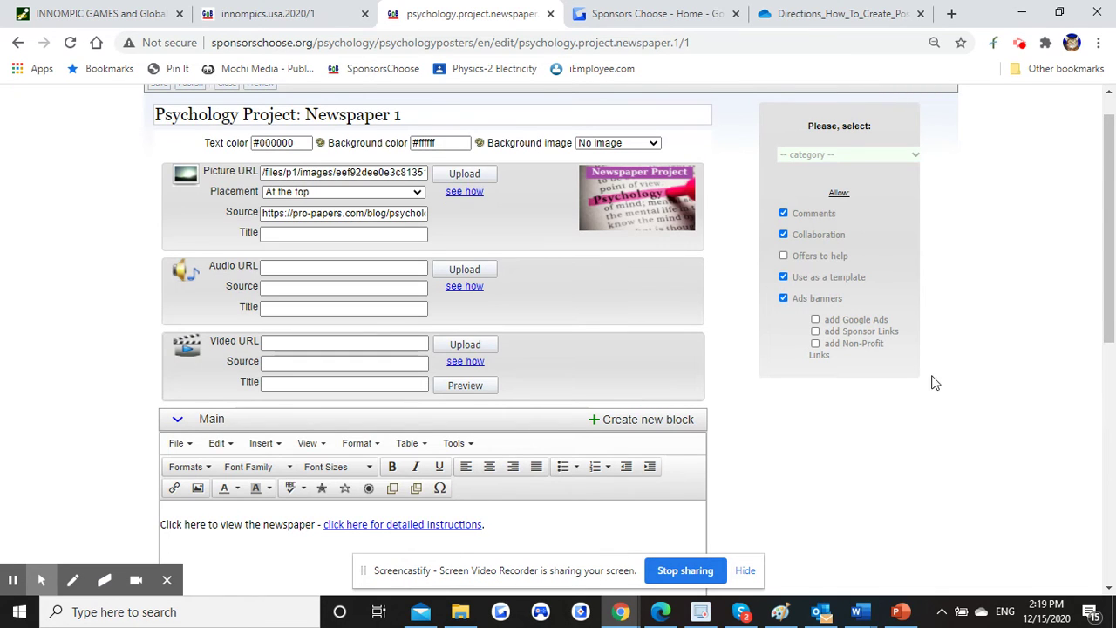
# Step: Publish the original Newspaper 1 post and go back to the Psychology Gallery home
pyautogui.moveTo(1112, 314); pyautogui.dragTo(1112, 298)
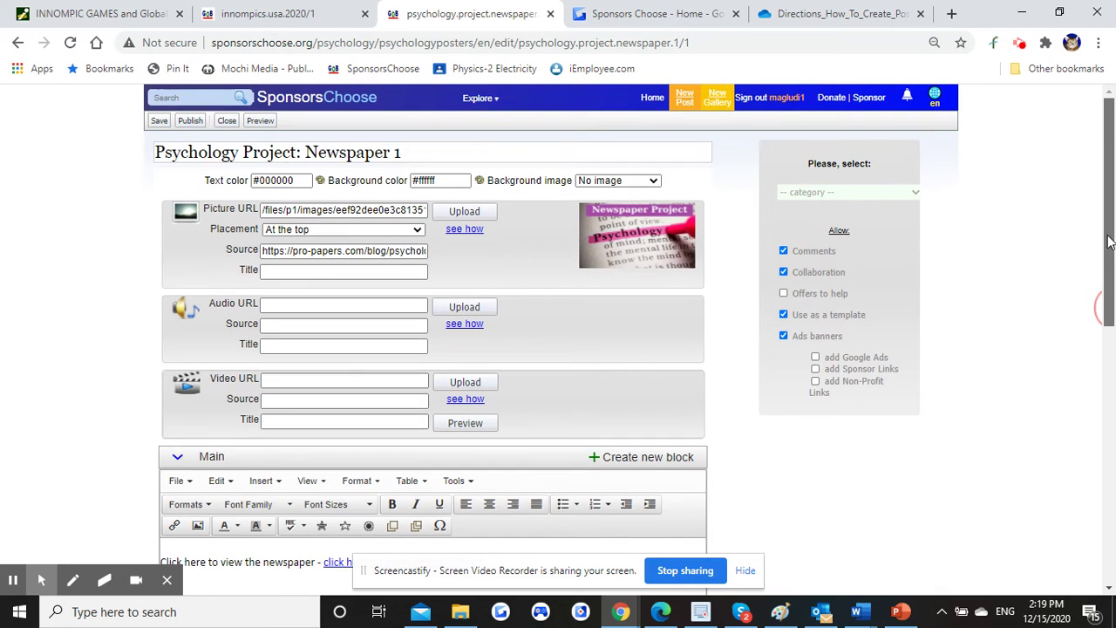
pyautogui.click(191, 122)
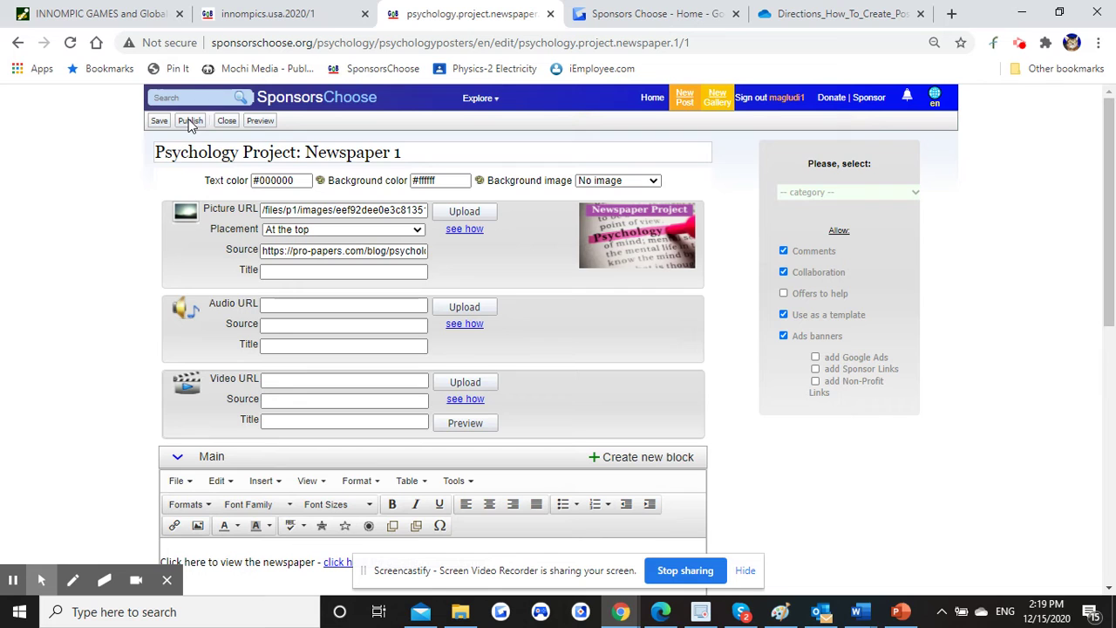
pyautogui.click(656, 102)
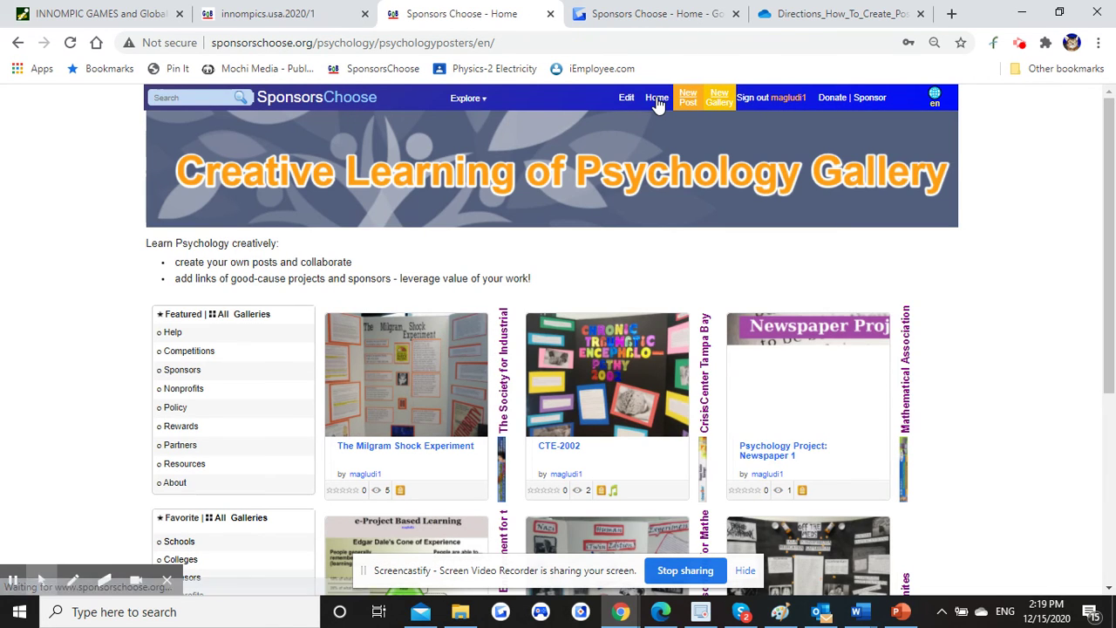
# Step: Open the published Newspaper 1 post's directions PDF and read through Steps 1–3
pyautogui.click(784, 455)
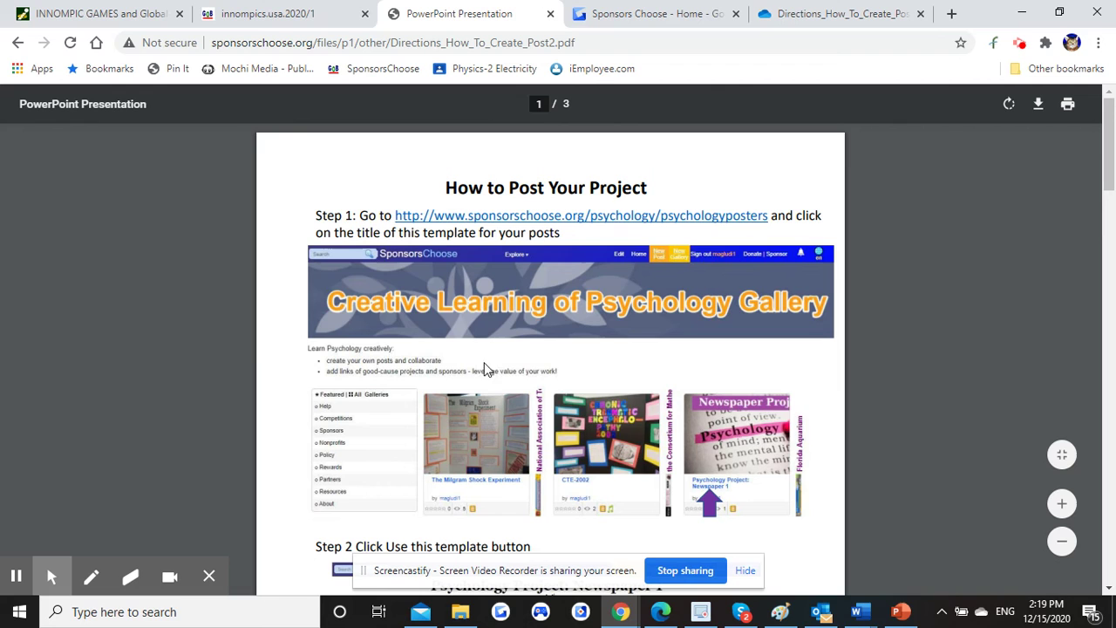
pyautogui.moveTo(553, 349)
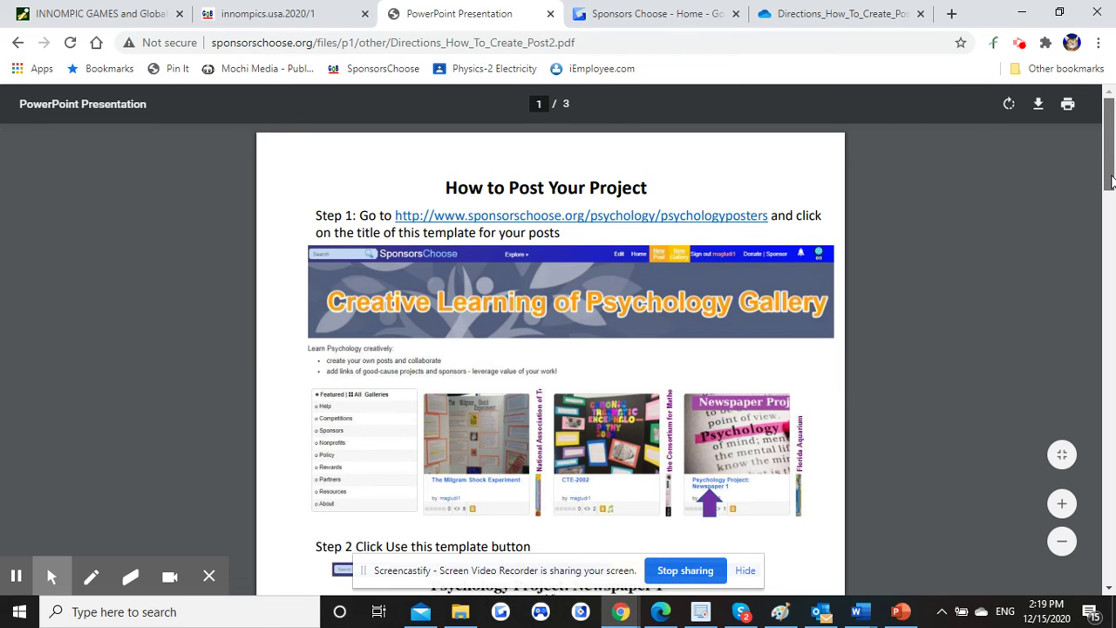
pyautogui.scroll(-1, 1113, 196)
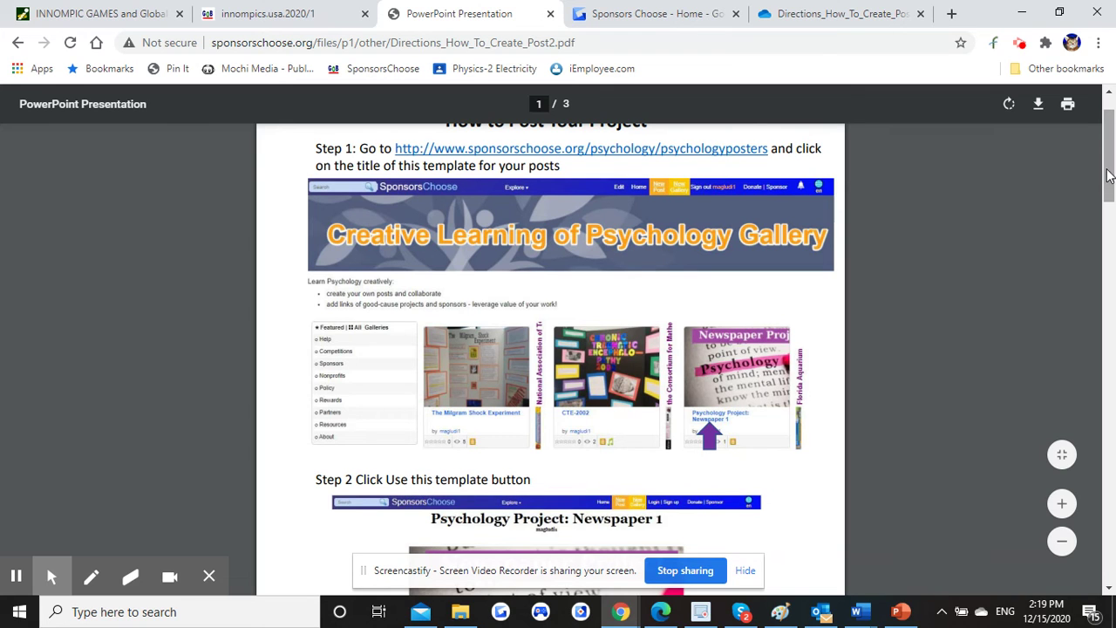
pyautogui.moveTo(1107, 174); pyautogui.dragTo(1108, 231)
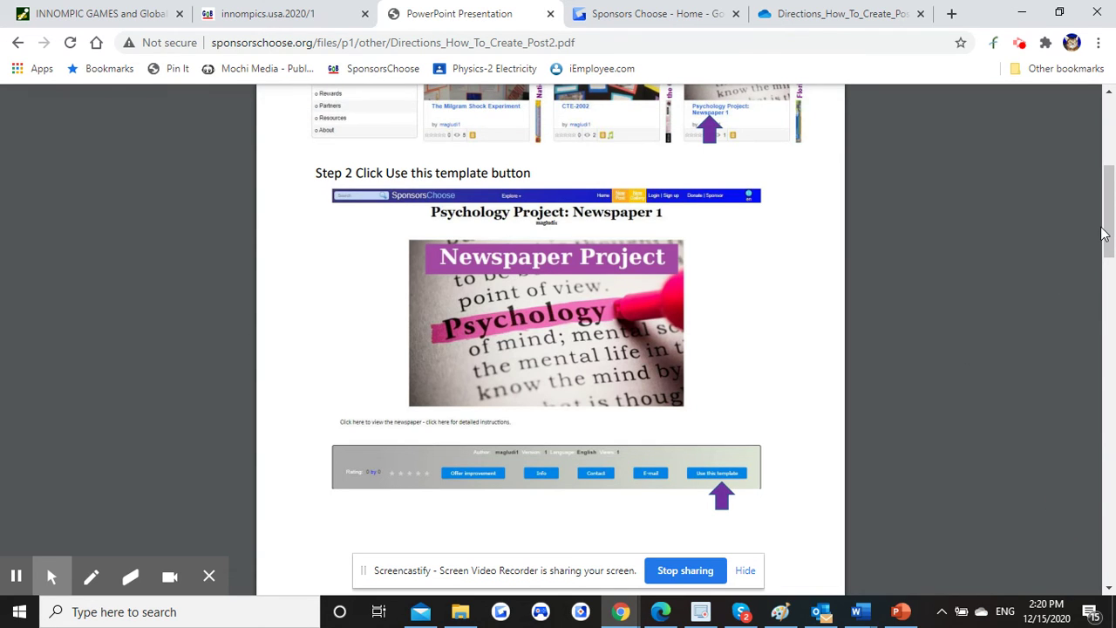
pyautogui.moveTo(1106, 234); pyautogui.dragTo(1110, 323)
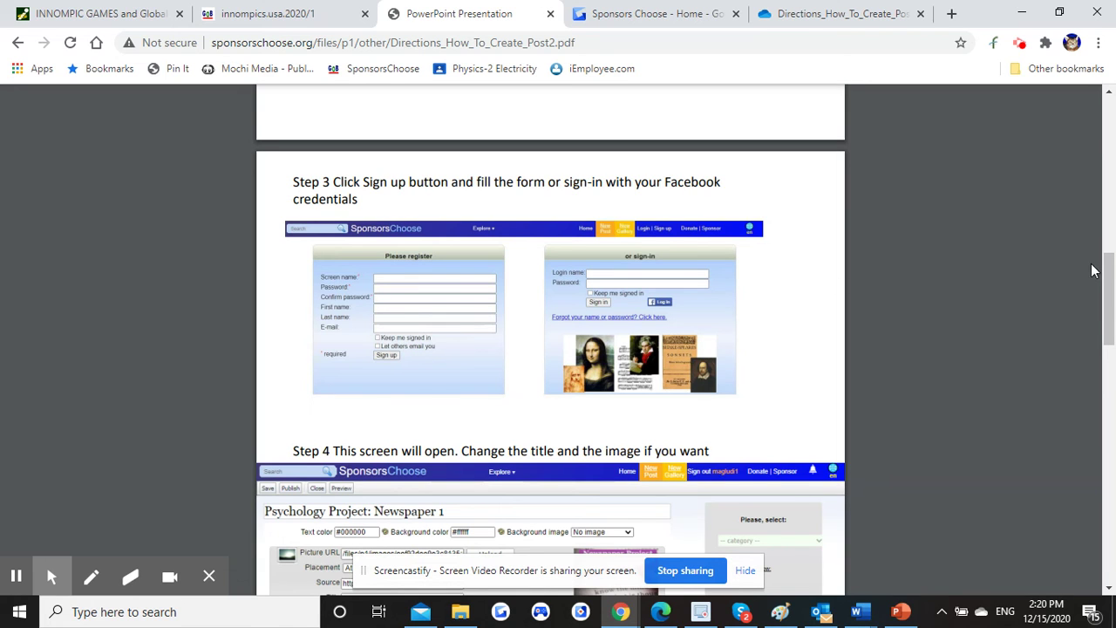
pyautogui.moveTo(1110, 281); pyautogui.dragTo(1111, 331)
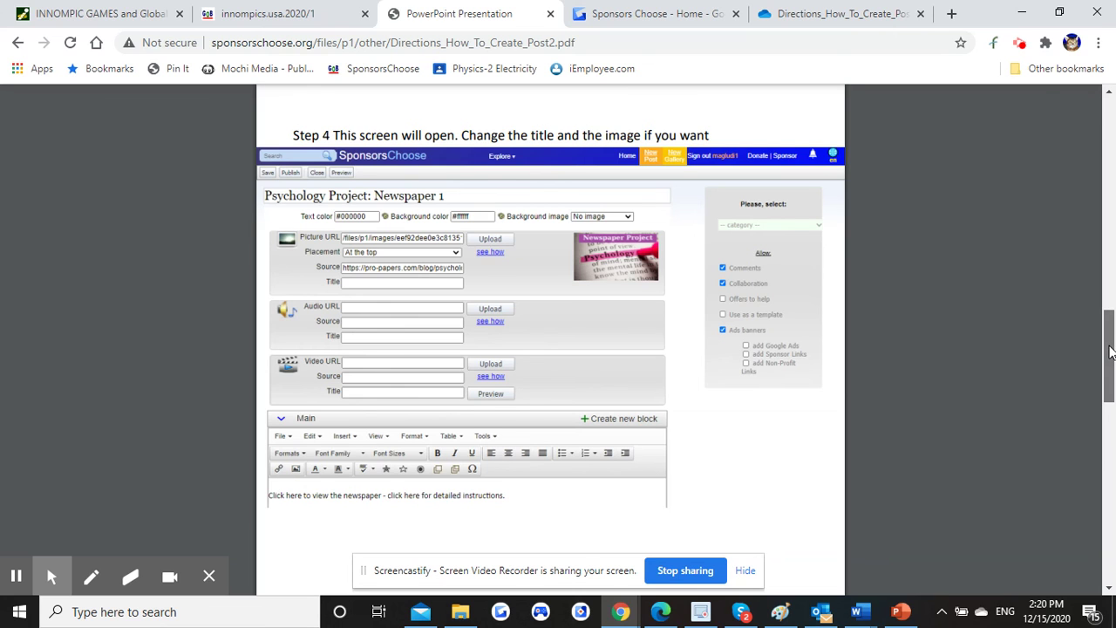
pyautogui.moveTo(1110, 352); pyautogui.dragTo(1114, 471)
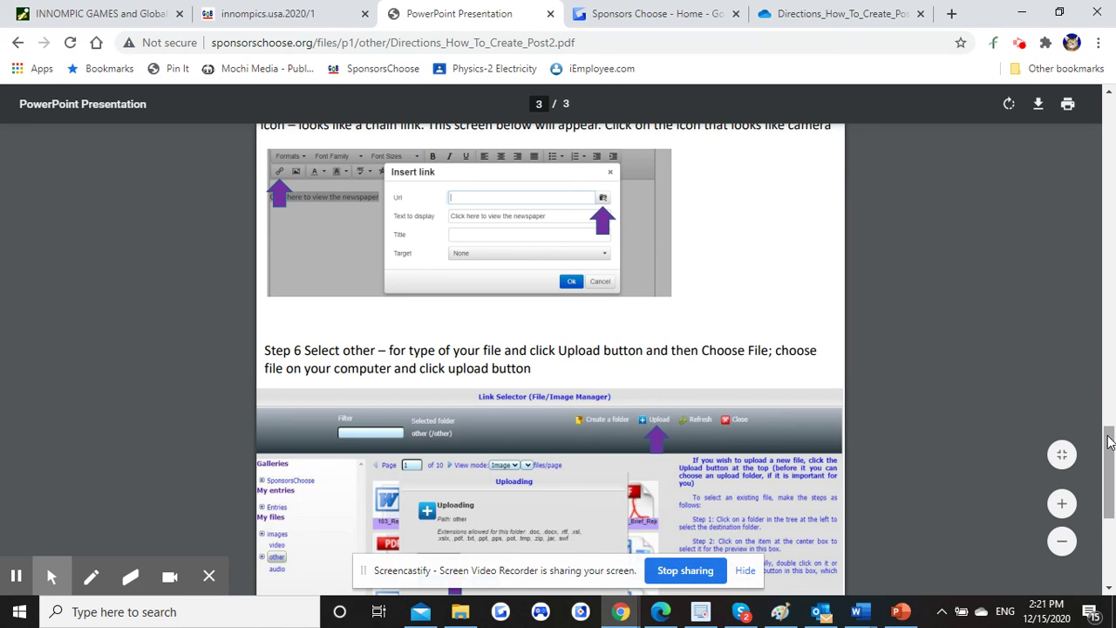
pyautogui.moveTo(1113, 436); pyautogui.dragTo(1113, 499)
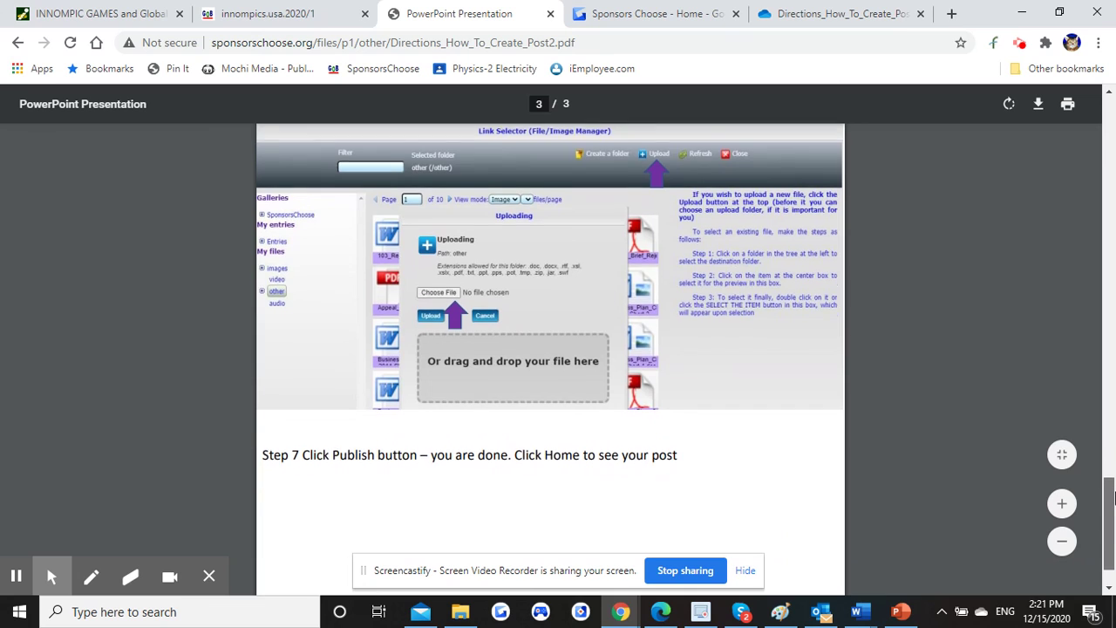